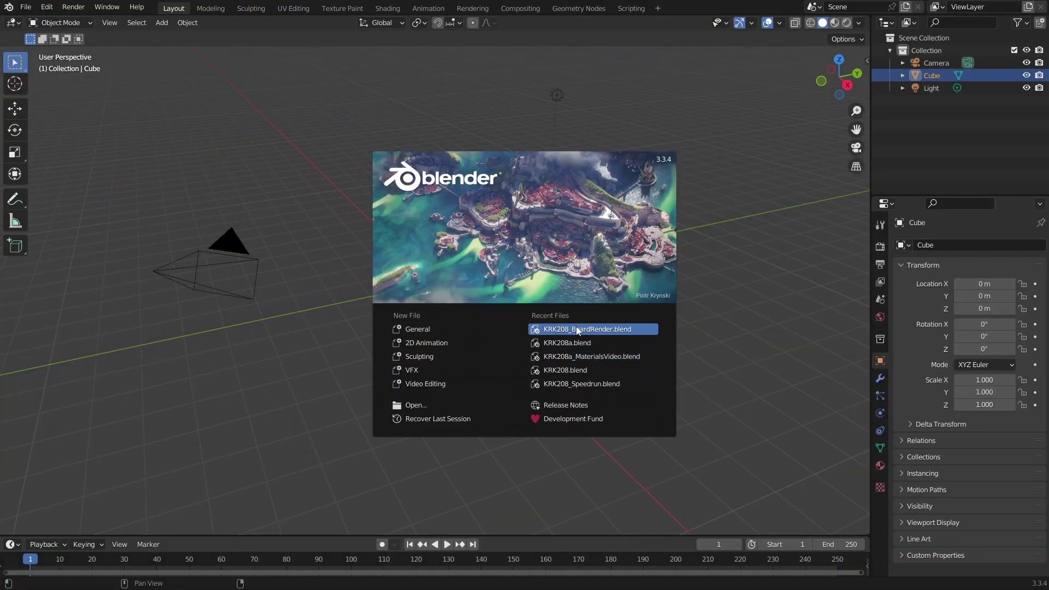
- Open KRK208_BoardRender.blend with script execution allowed and exclude the Kits collection from the view layer
click(576, 328)
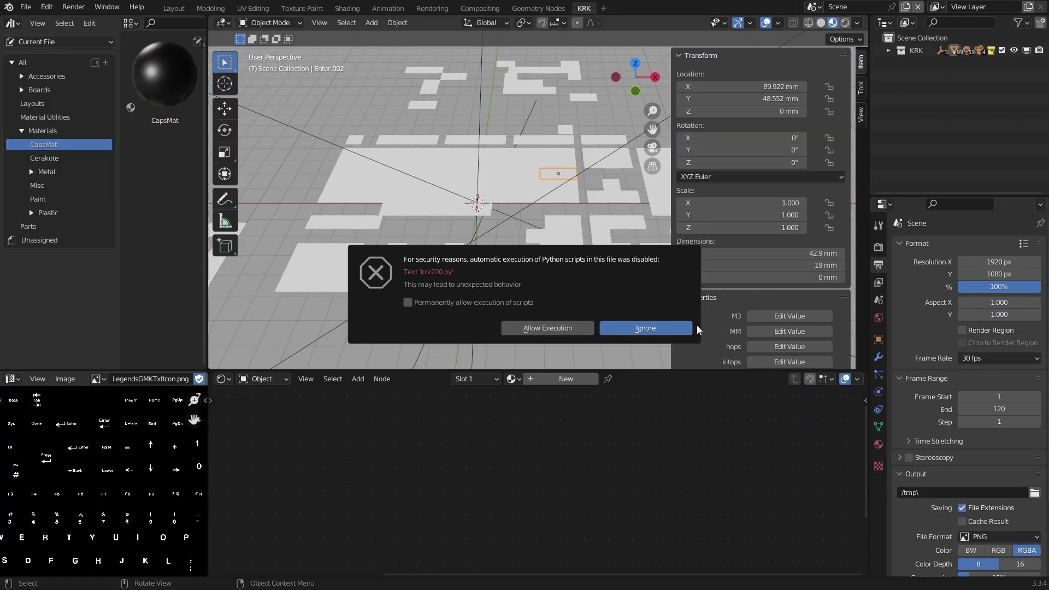
click(544, 328)
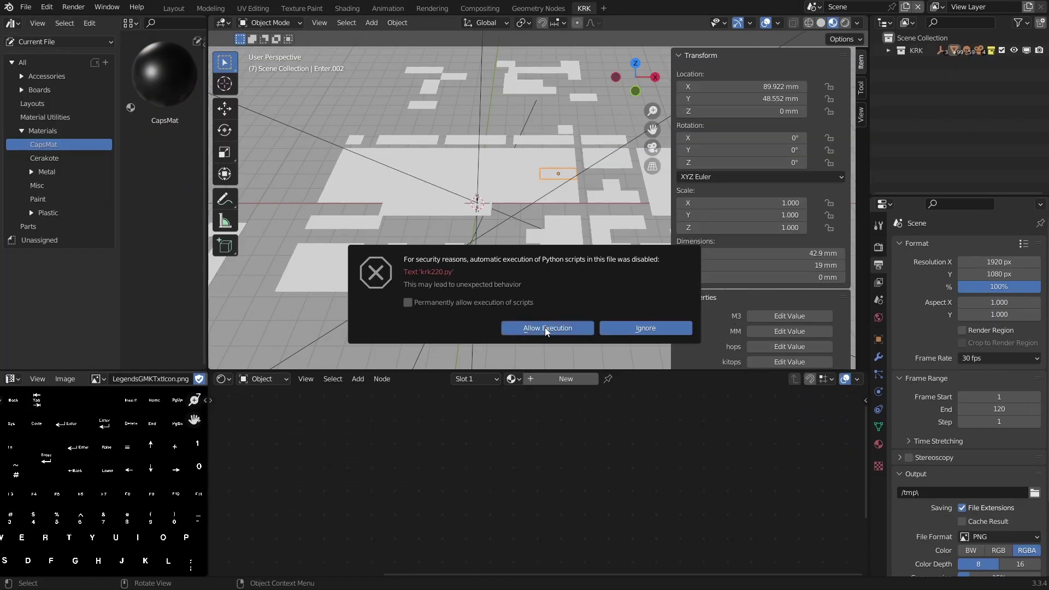
click(889, 50)
click(1001, 63)
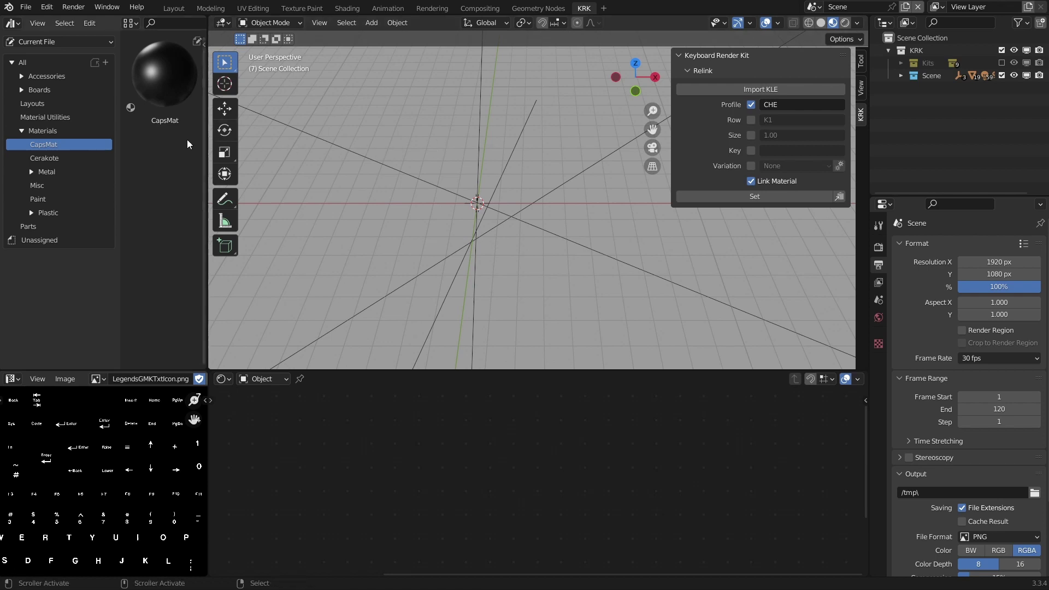
- Add the Austin by Drift Mechanics board from the 80s+ board assets to the scene and reset its location to the origin
click(54, 89)
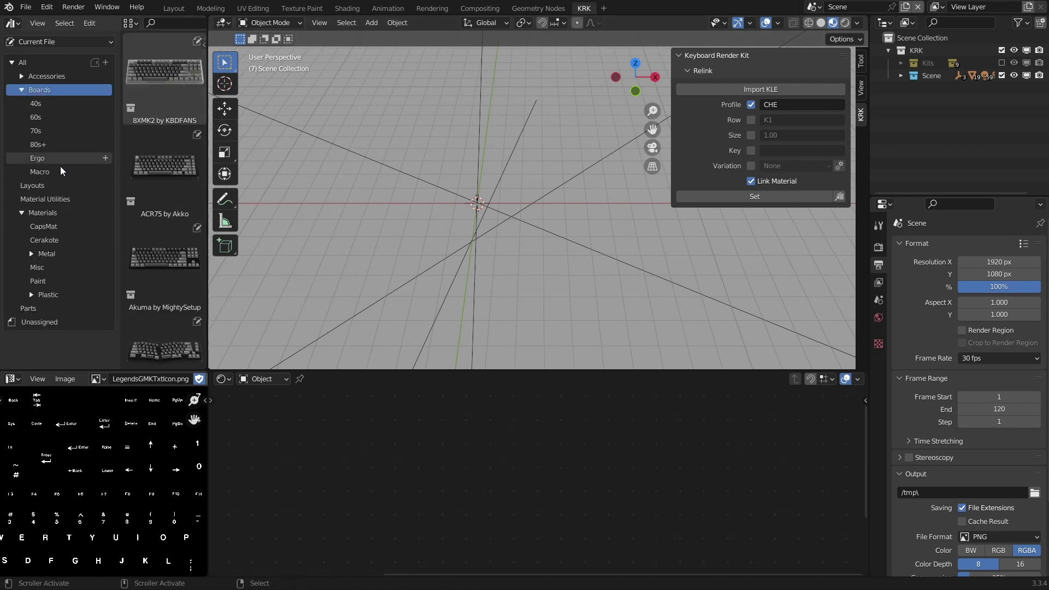
click(47, 144)
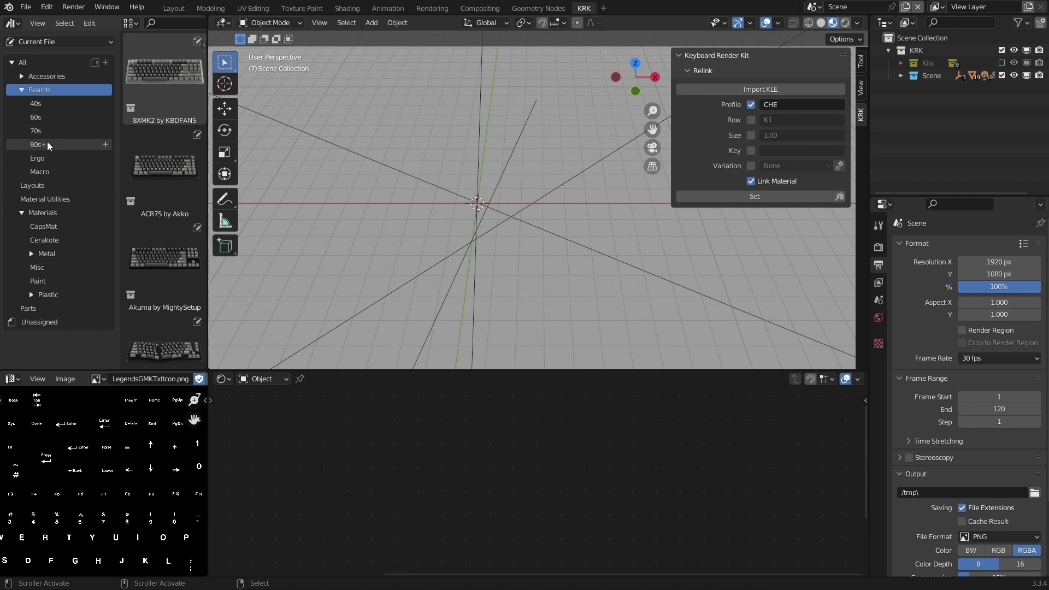
scroll(156, 276, down, 6)
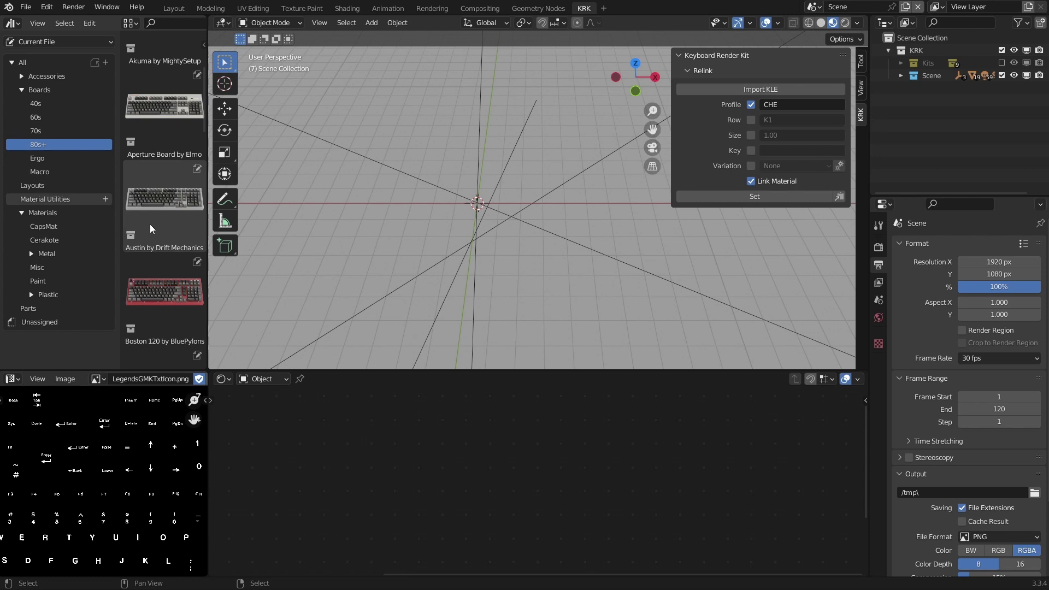
drag(143, 208, 526, 207)
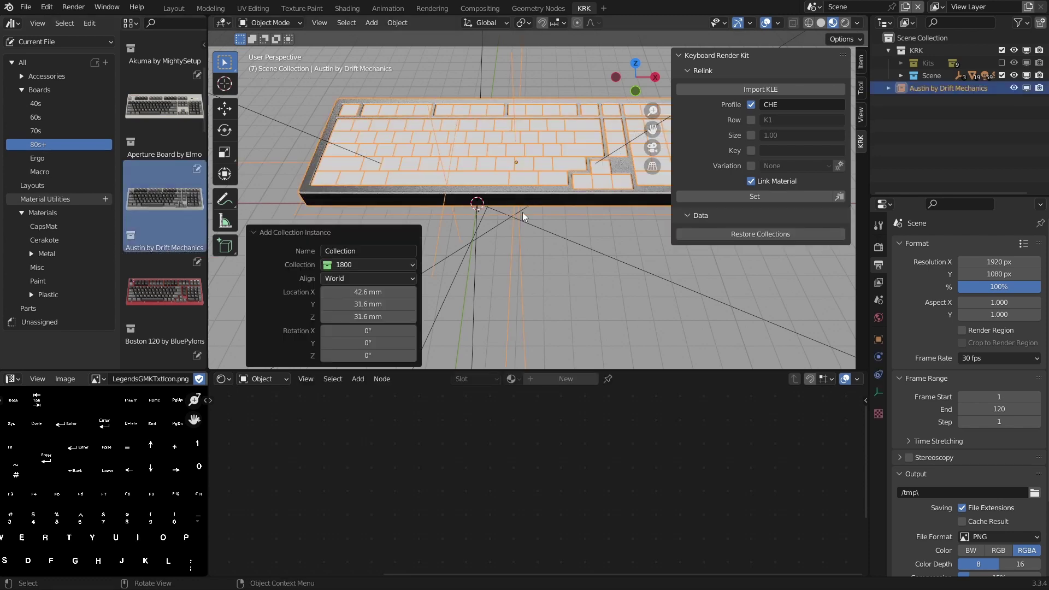
click(861, 61)
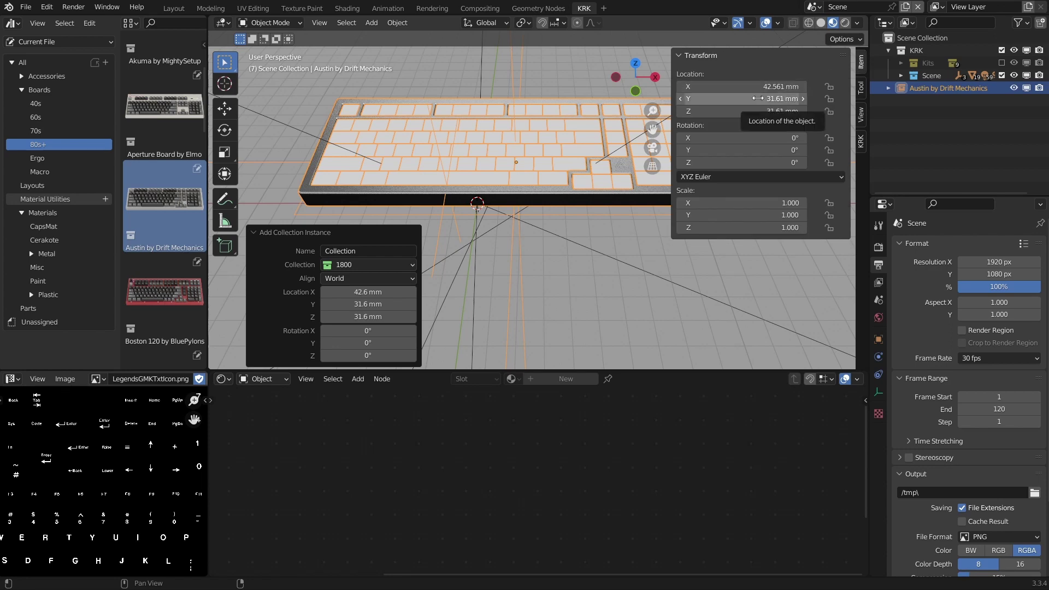
key(alt+g)
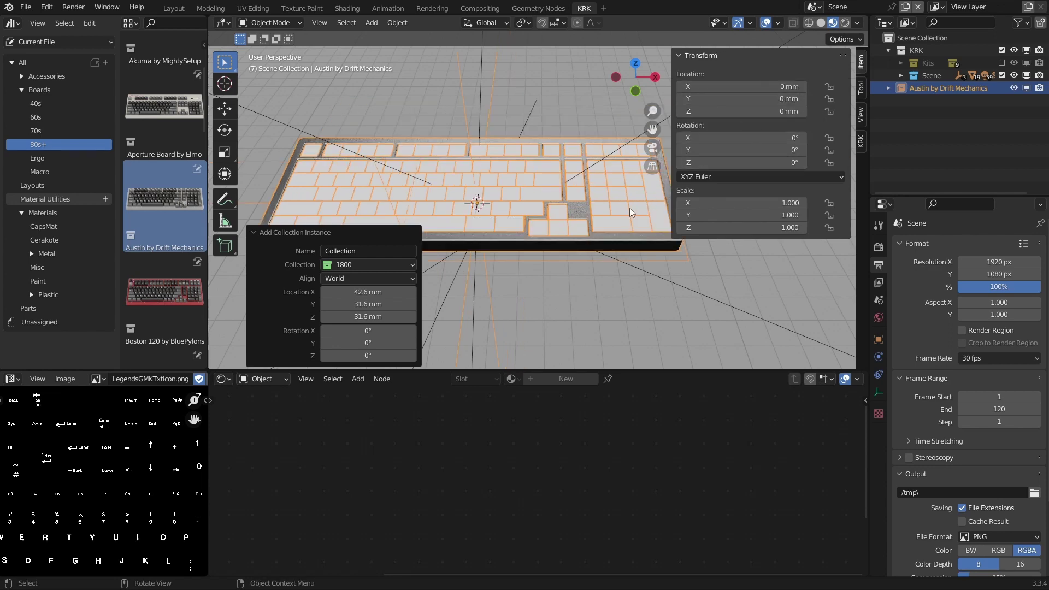
middle_drag(630, 208, 593, 179)
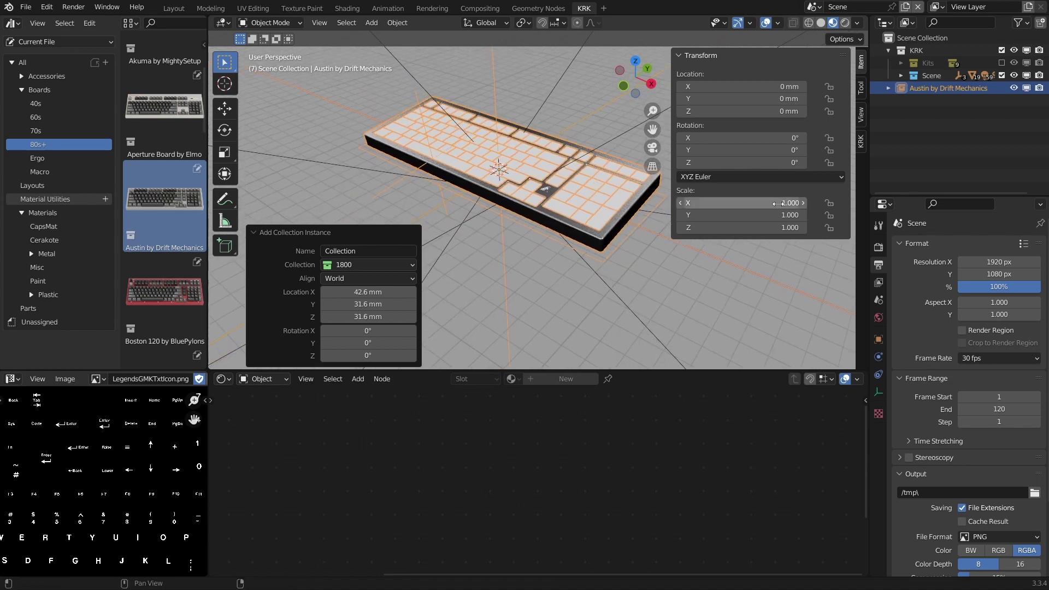
- Restore the board's collection instance to individual objects and relink its keycaps to the KAT profile
click(860, 147)
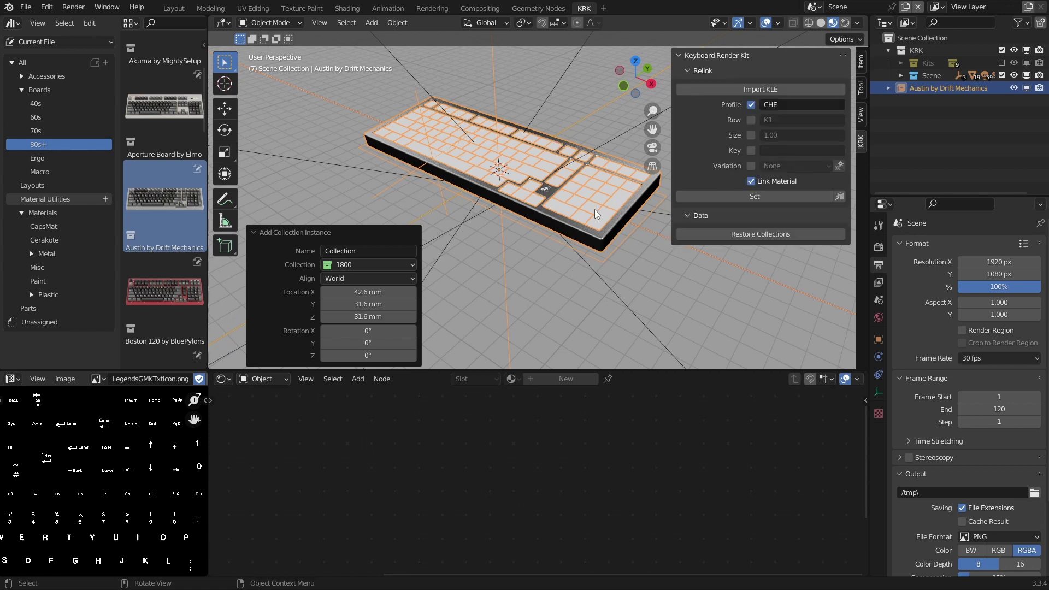
click(754, 231)
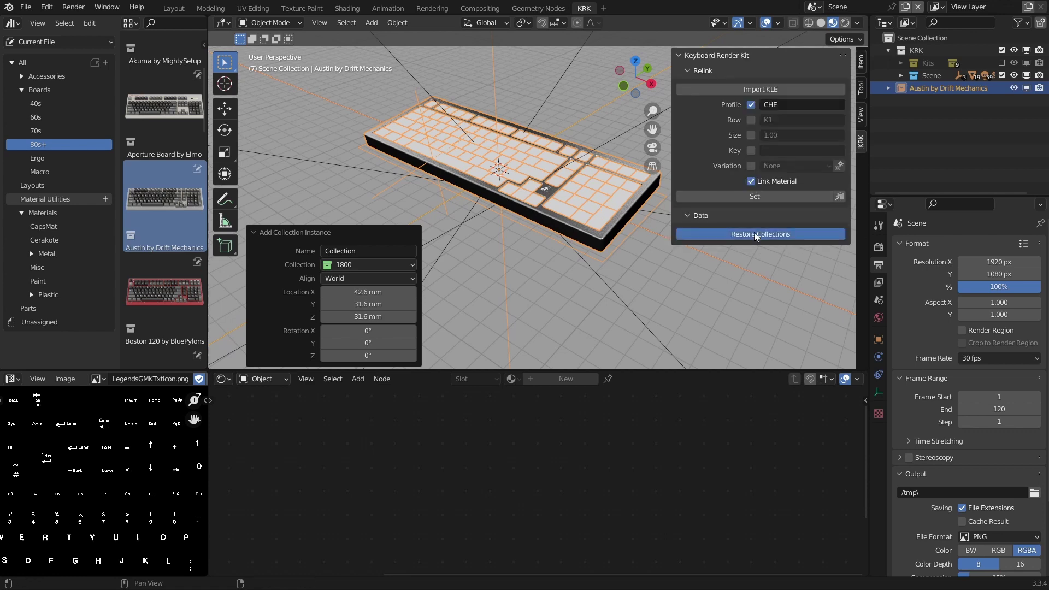
scroll(548, 274, up, 5)
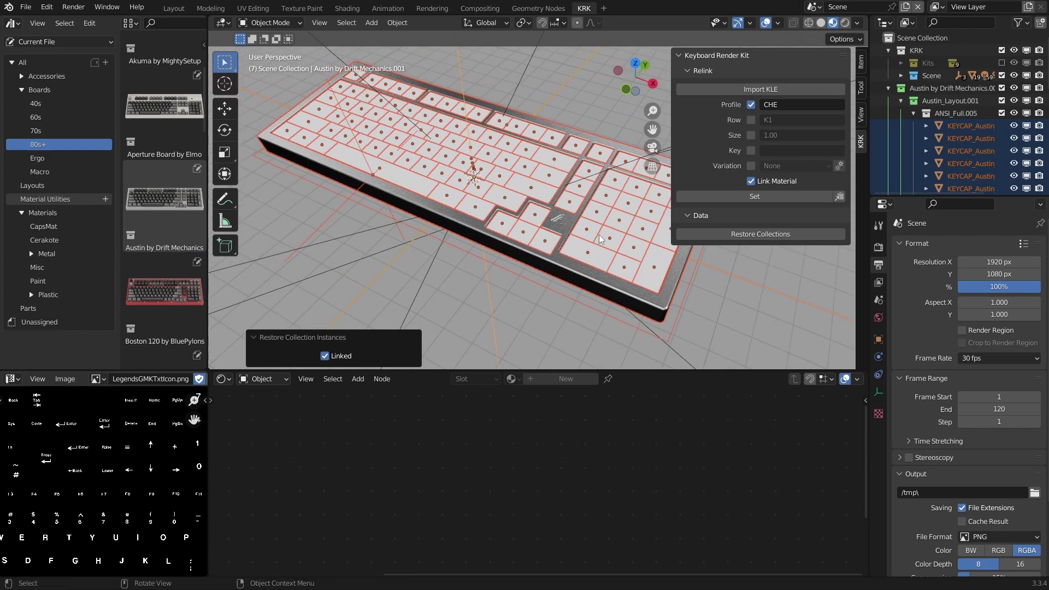
middle_drag(600, 240, 567, 232)
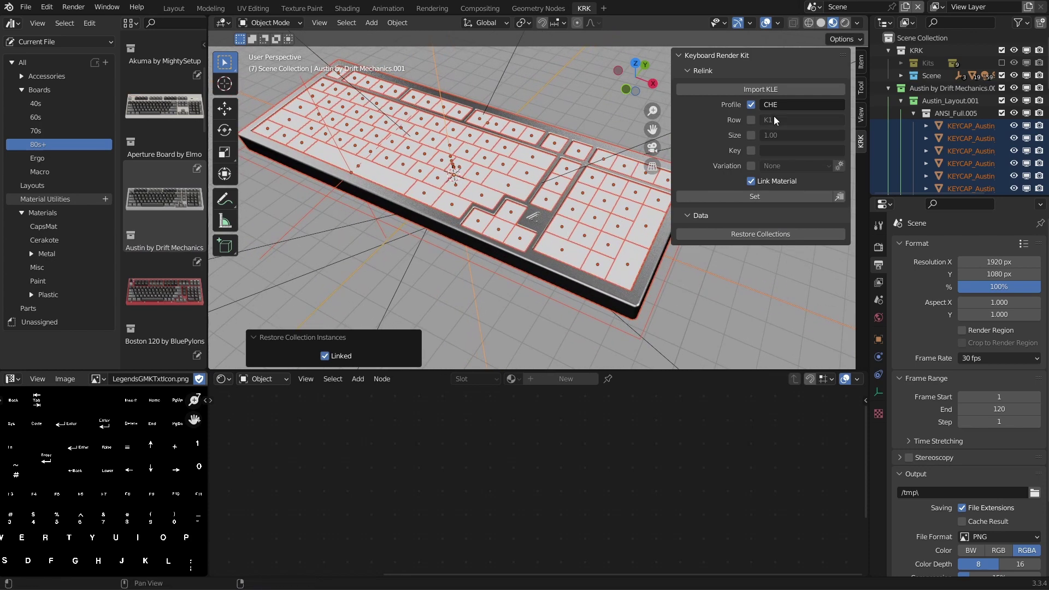
click(788, 106)
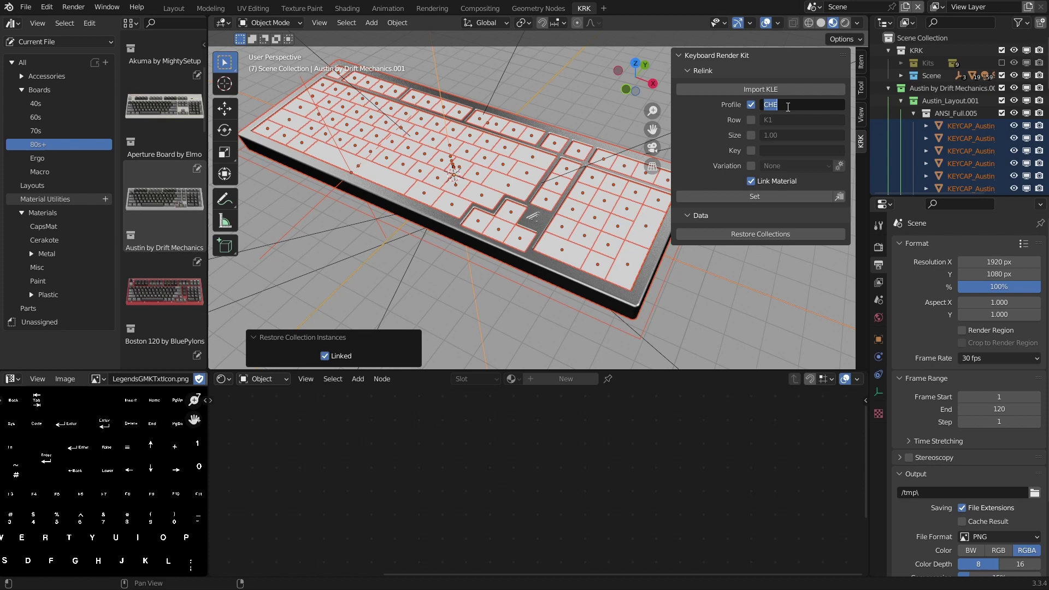
text(KAT)
click(740, 195)
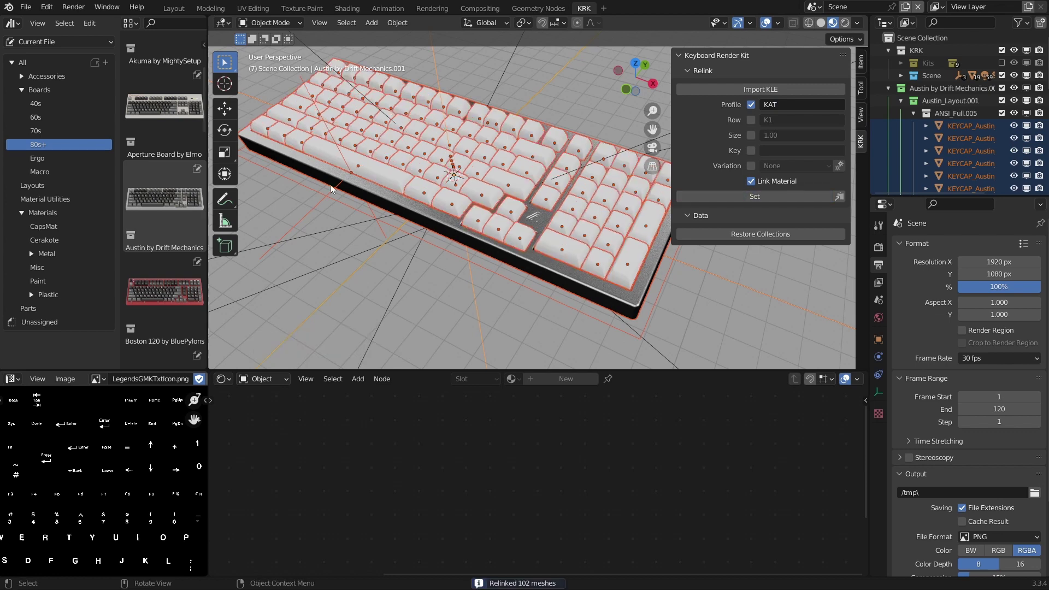
- Apply the CapsMat material to the Enter keycap and copy it to all other selected keycaps
click(47, 226)
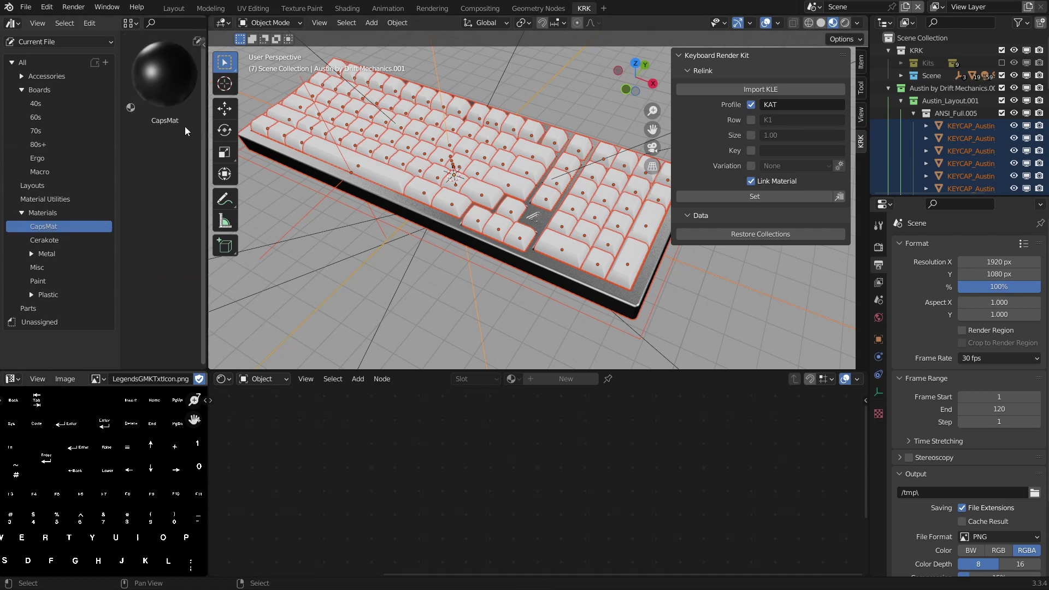
drag(153, 71, 506, 179)
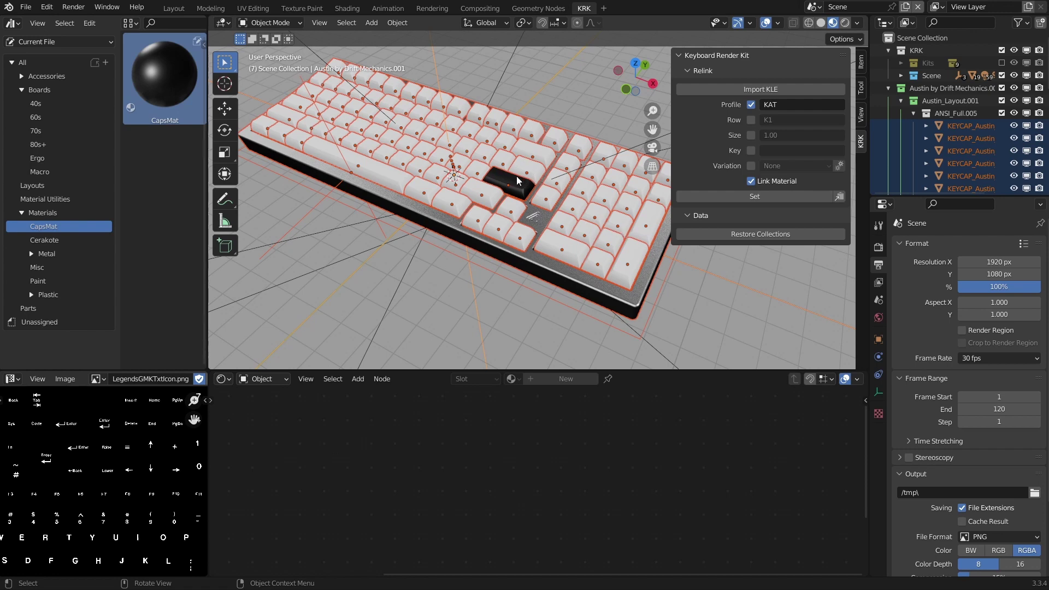
shift+click(508, 178)
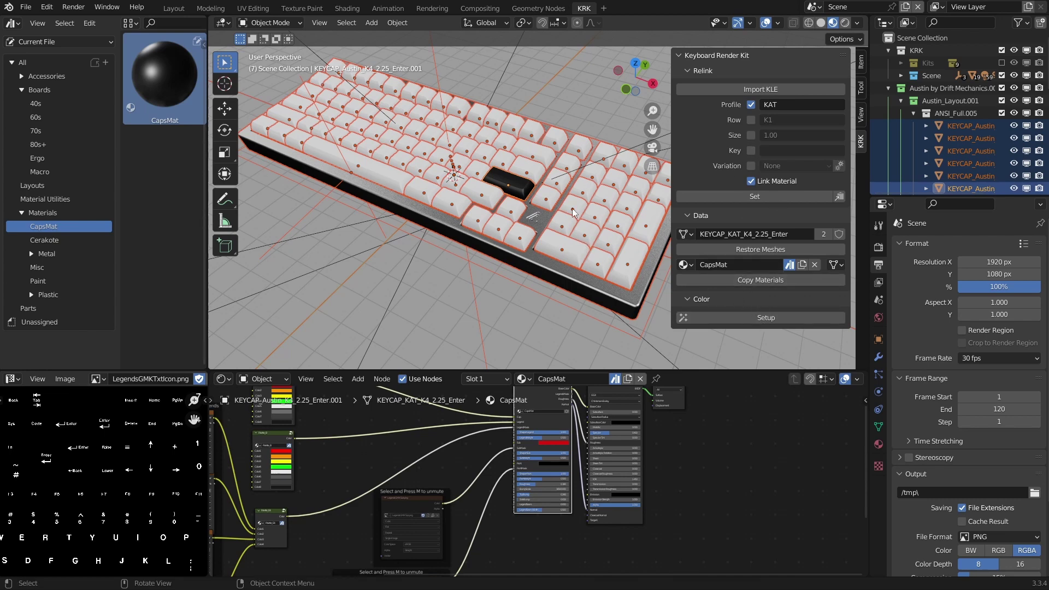
click(759, 279)
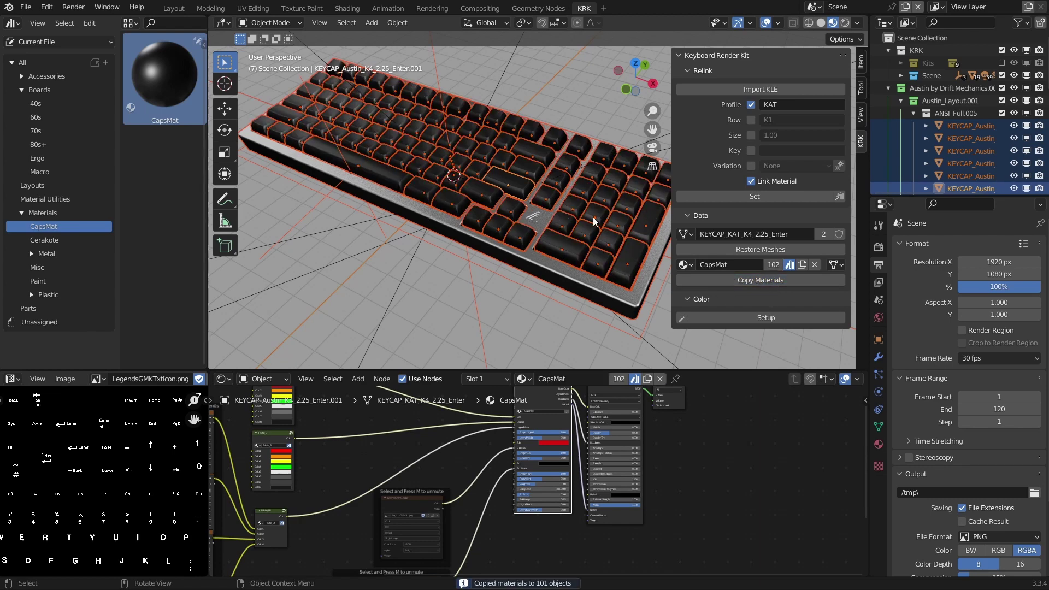
- Set up the Keyboard Render Kit color properties for all selected keycaps
click(753, 317)
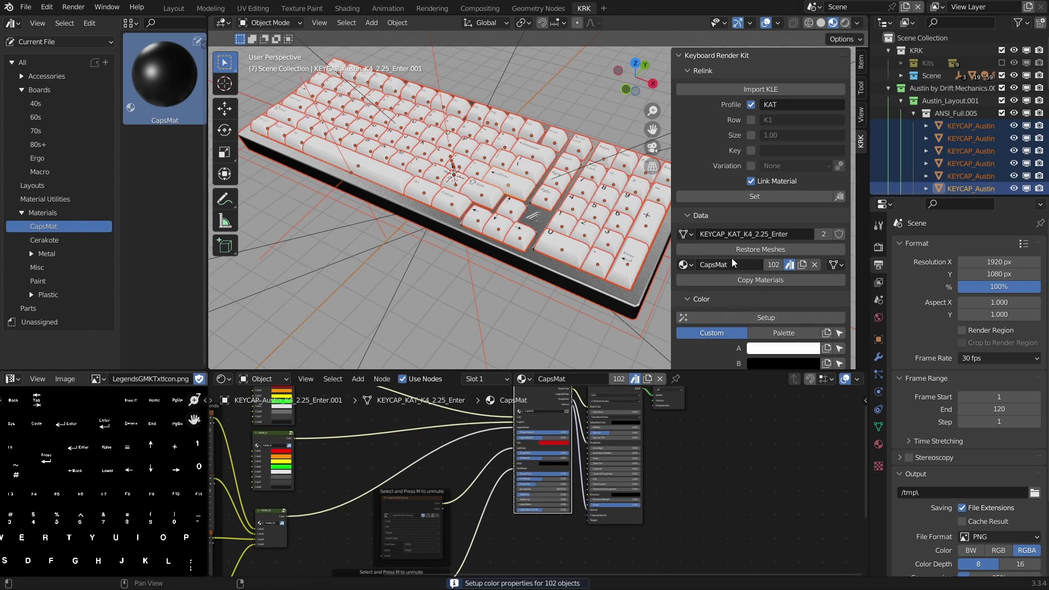
scroll(732, 257, down, 4)
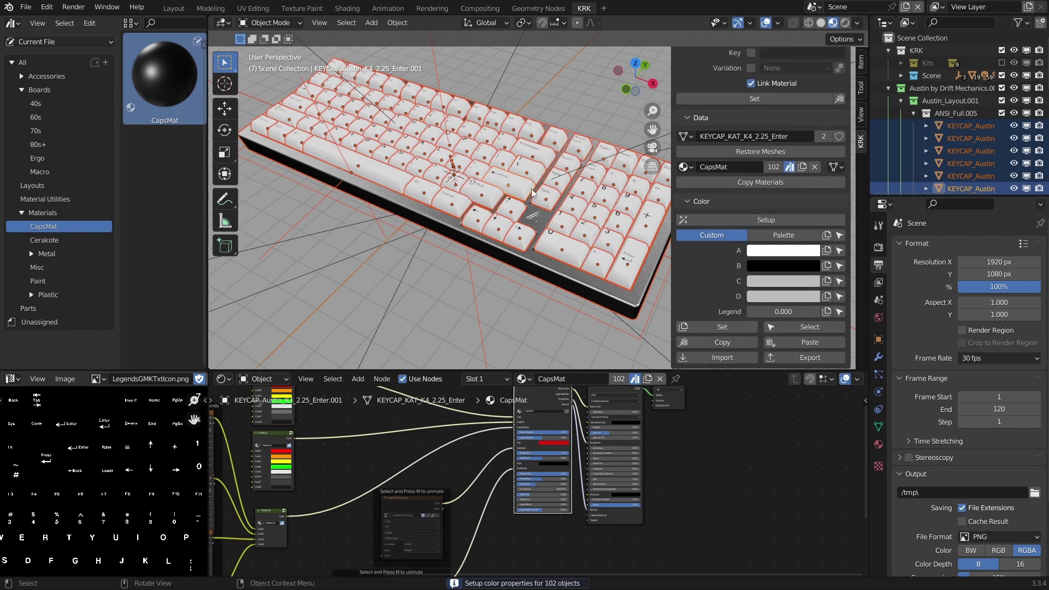
middle_drag(554, 201, 566, 237)
scroll(531, 210, up, 6)
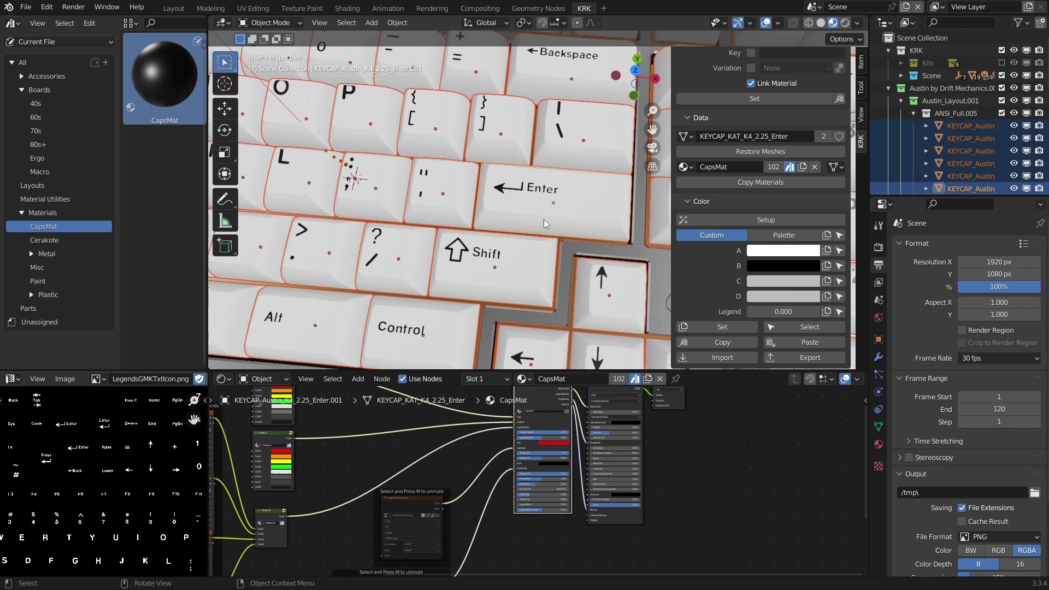
- Locate the legend texture node in CapsMat, then switch to the browser and open the KRK2 folder of KRKLegendsRepo on GitHub
scroll(543, 218, down, 4)
middle_drag(309, 471, 709, 501)
scroll(628, 467, up, 6)
scroll(677, 498, up, 5)
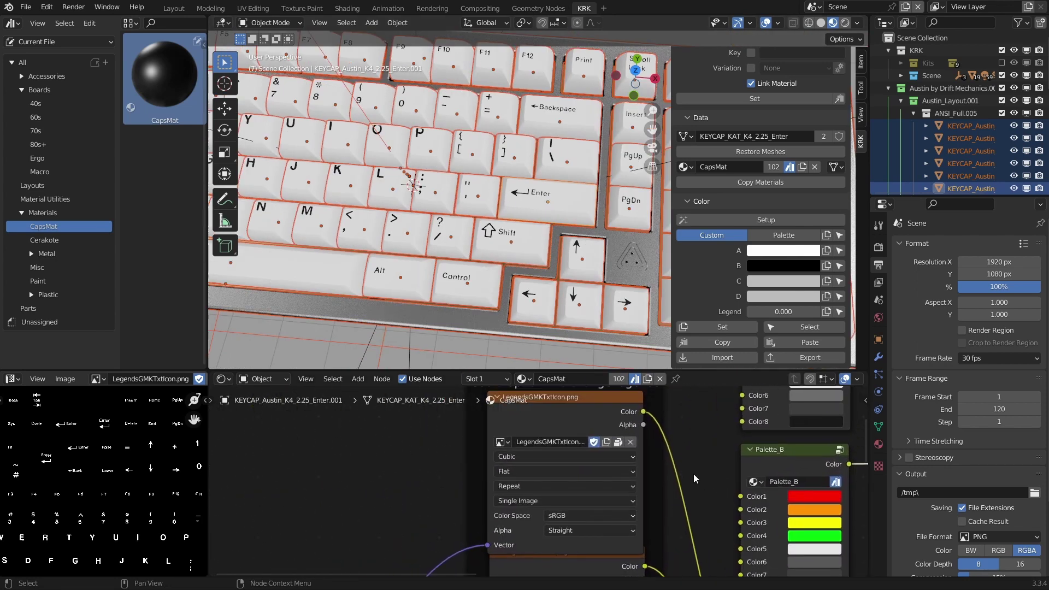
middle_drag(714, 460, 718, 474)
click(623, 455)
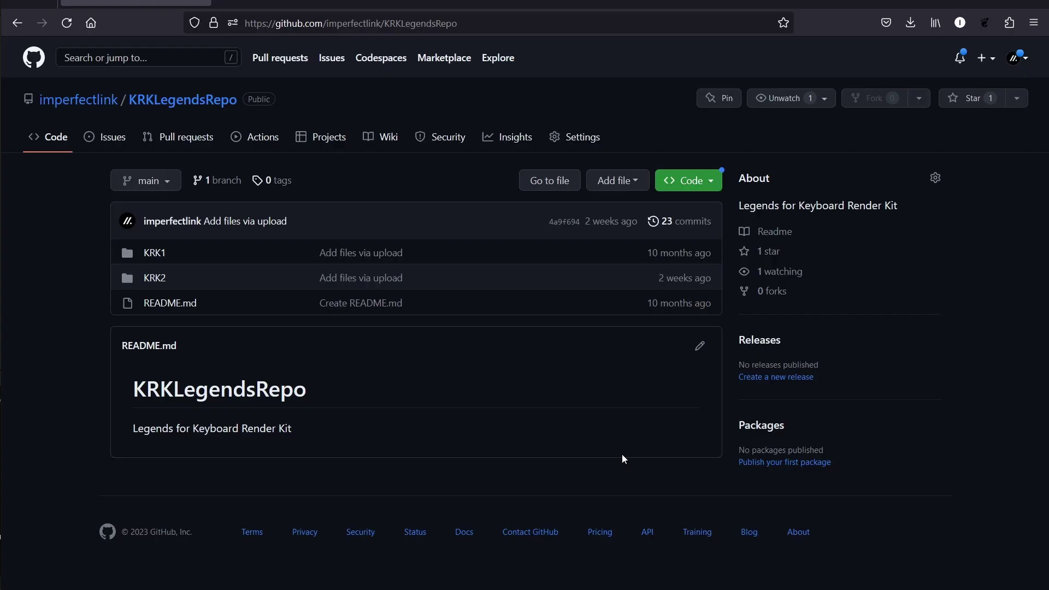
click(163, 278)
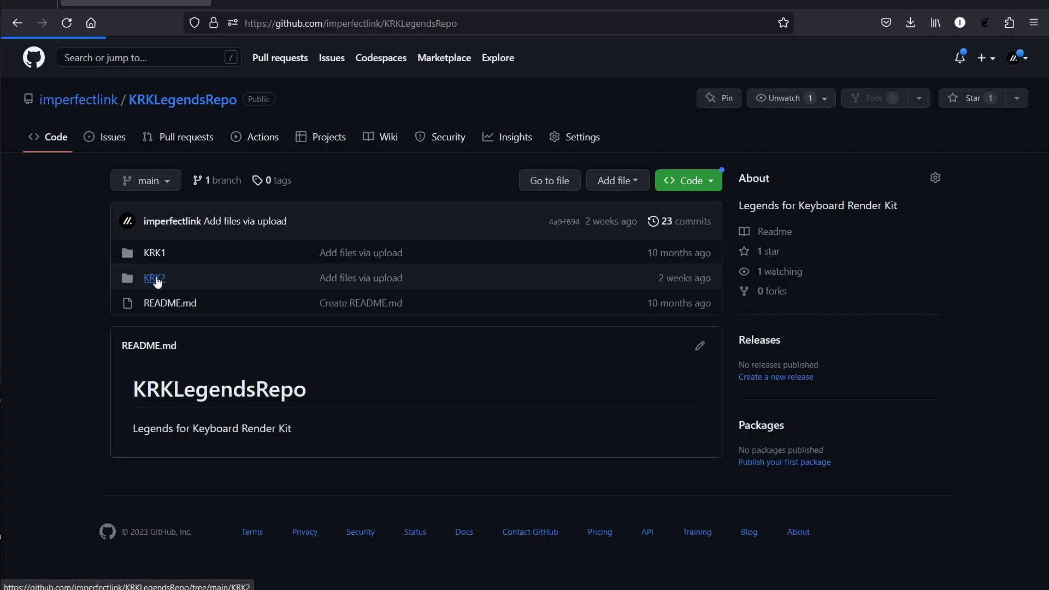
click(158, 303)
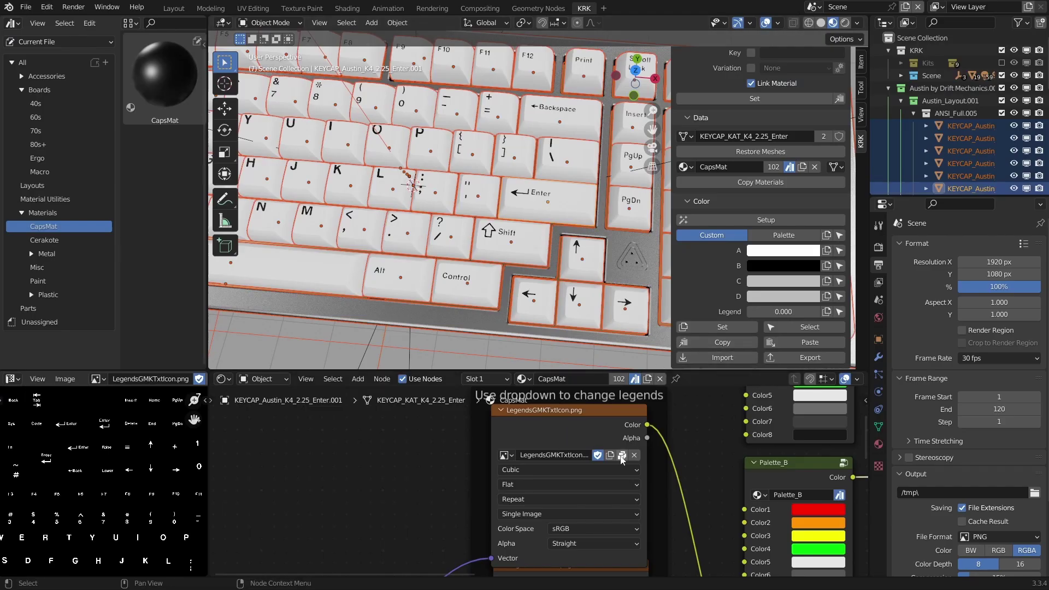
- Back in Blender, unpack LegendsGMKTxtIcon.png to the current directory and replace it with Legends_KAT_ICO.png in its texture node
click(620, 457)
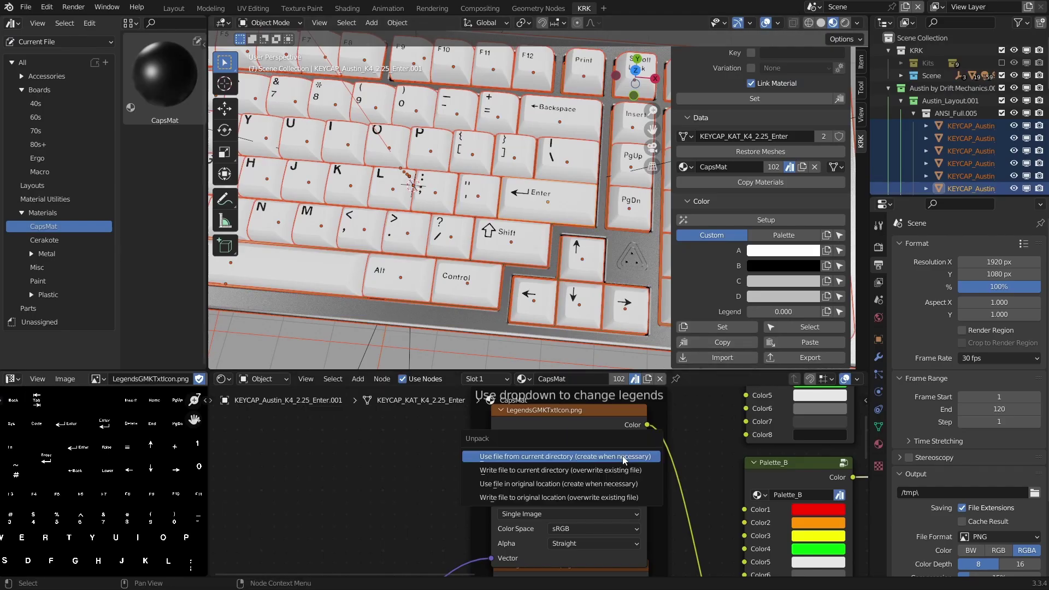
click(618, 457)
click(622, 456)
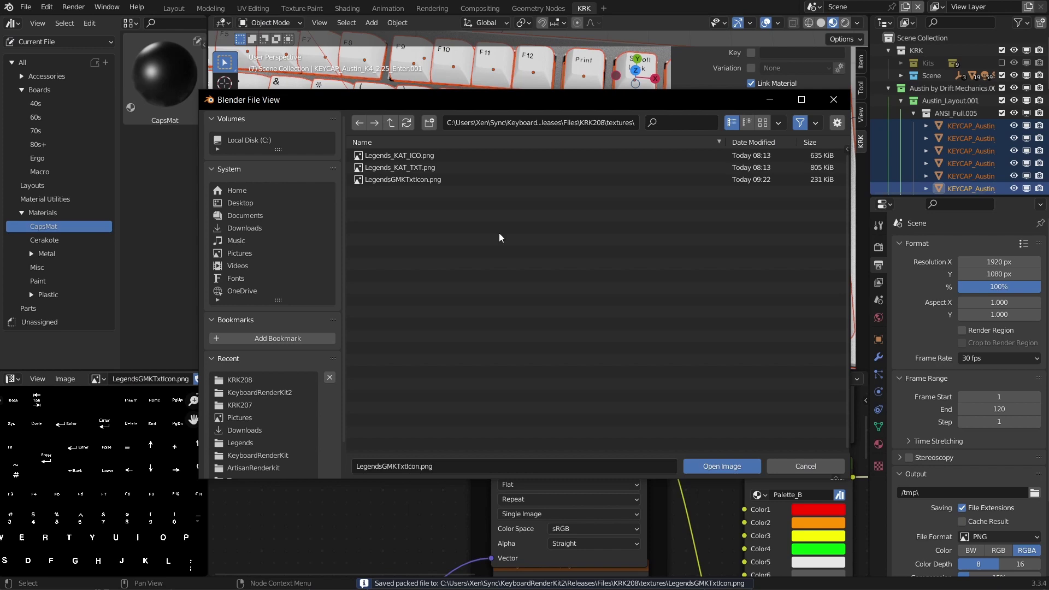
double_click(418, 156)
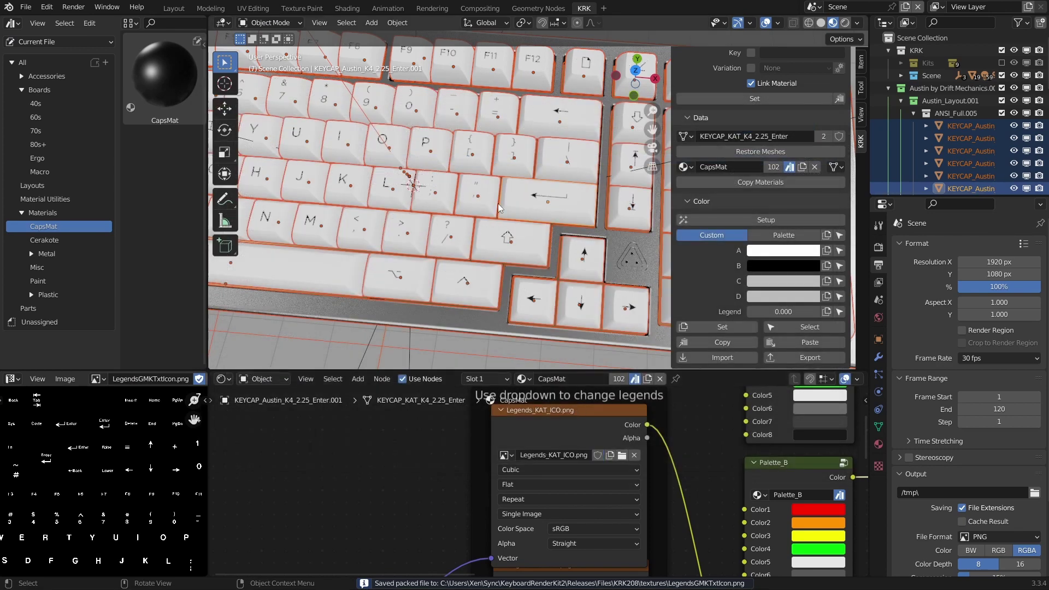
click(622, 455)
click(795, 468)
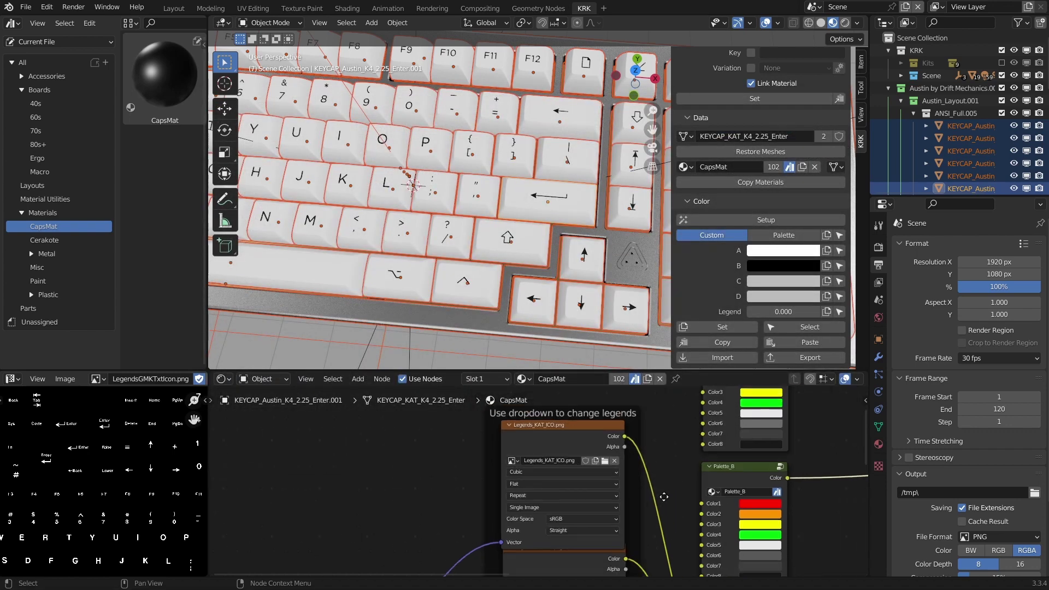
- Unpack LegendsGMKTxt.png to the current directory, replace it with Legends_KAT_TXT.png and shift that texture node slightly down
middle_drag(673, 511, 676, 413)
click(597, 471)
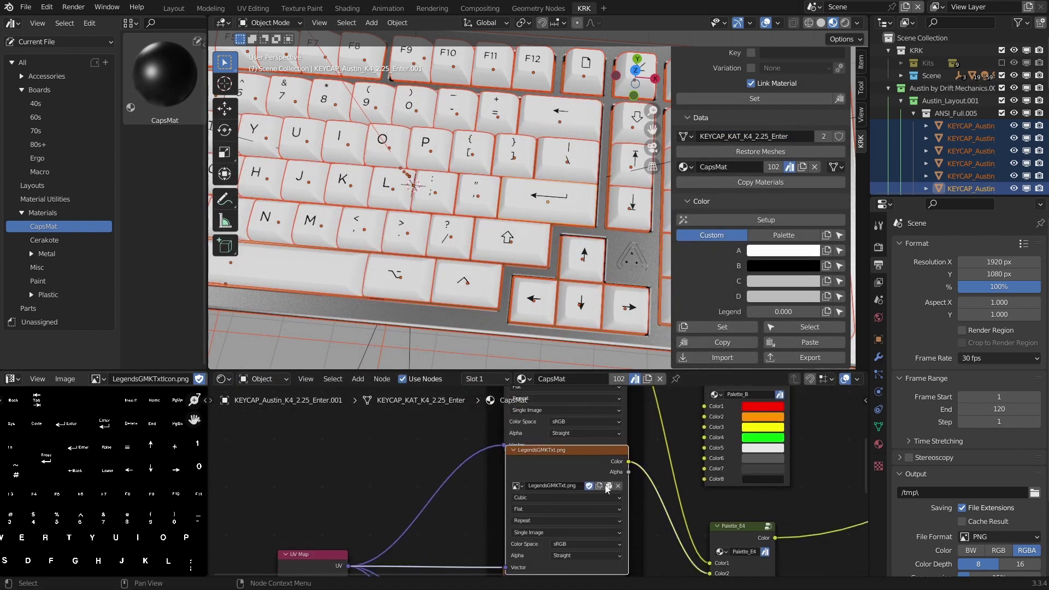
click(606, 485)
click(607, 485)
click(608, 486)
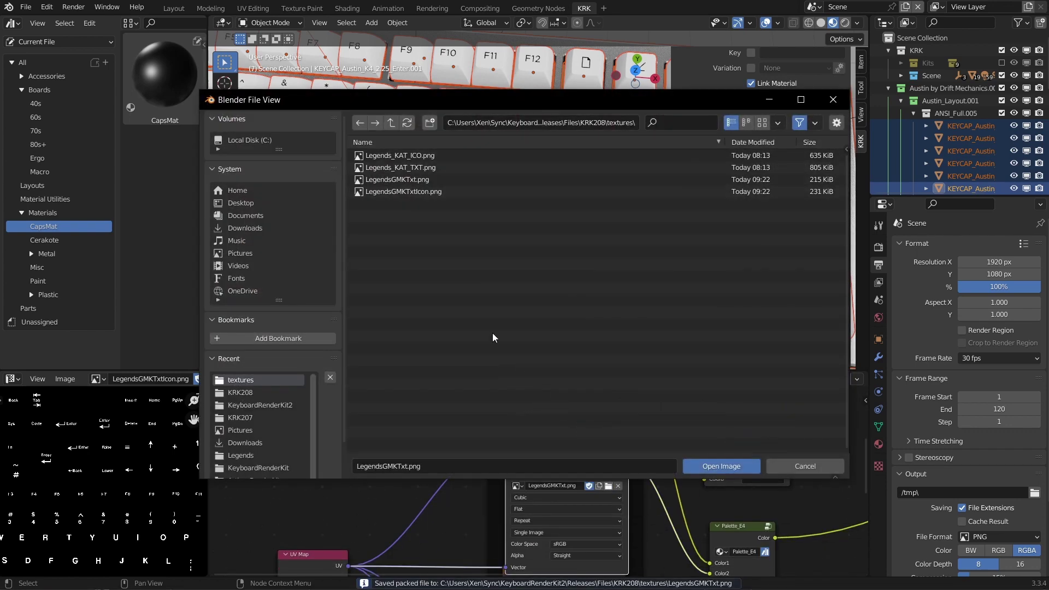
double_click(415, 167)
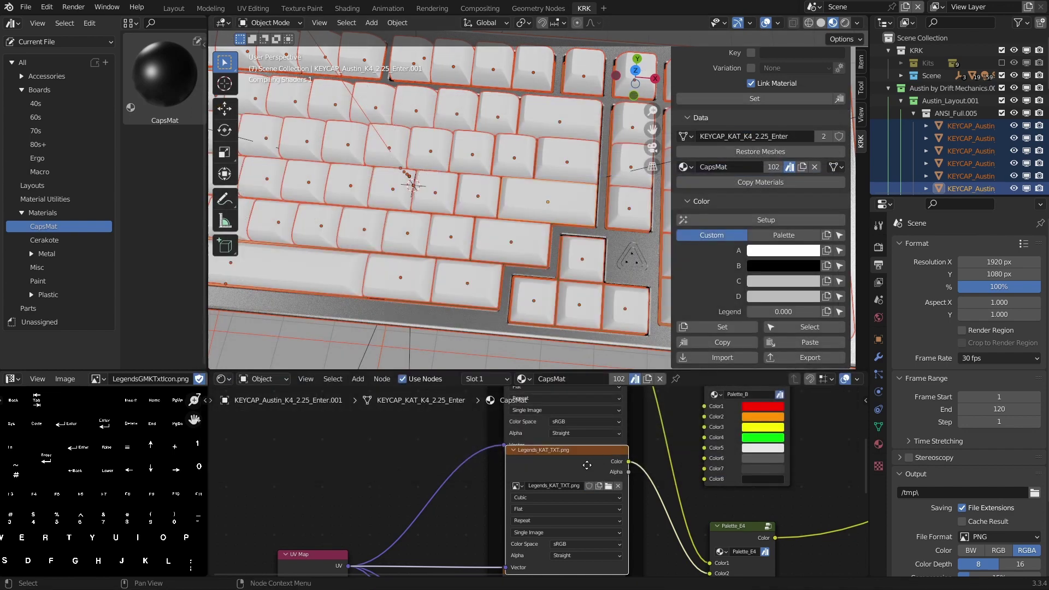
drag(588, 469, 589, 486)
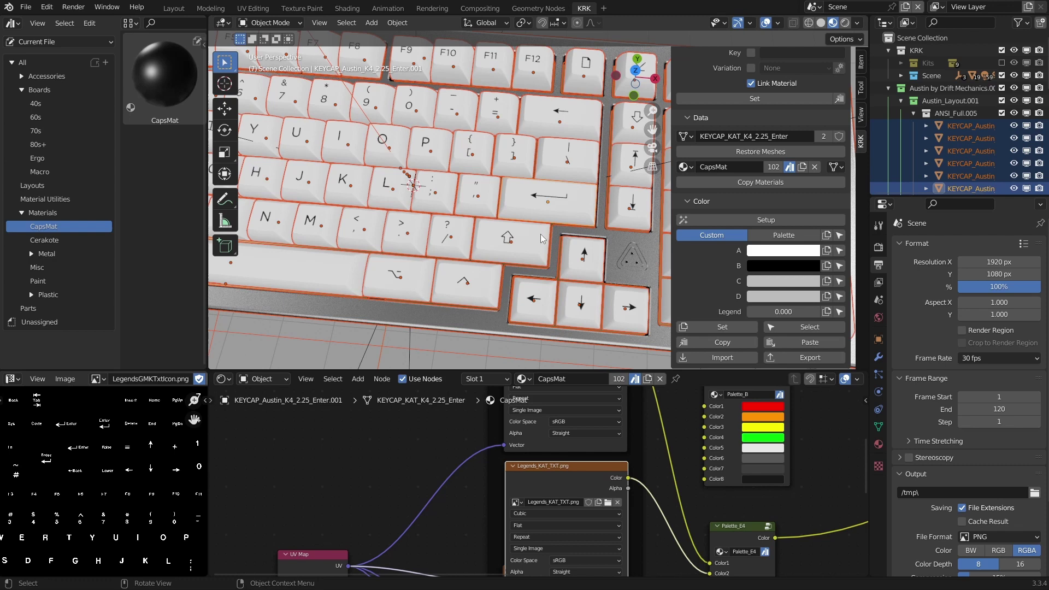
- Set the Legend value to 0.346 on the Enter keycap and 0.309 on the right Shift keycap
click(571, 187)
scroll(572, 186, down, 1)
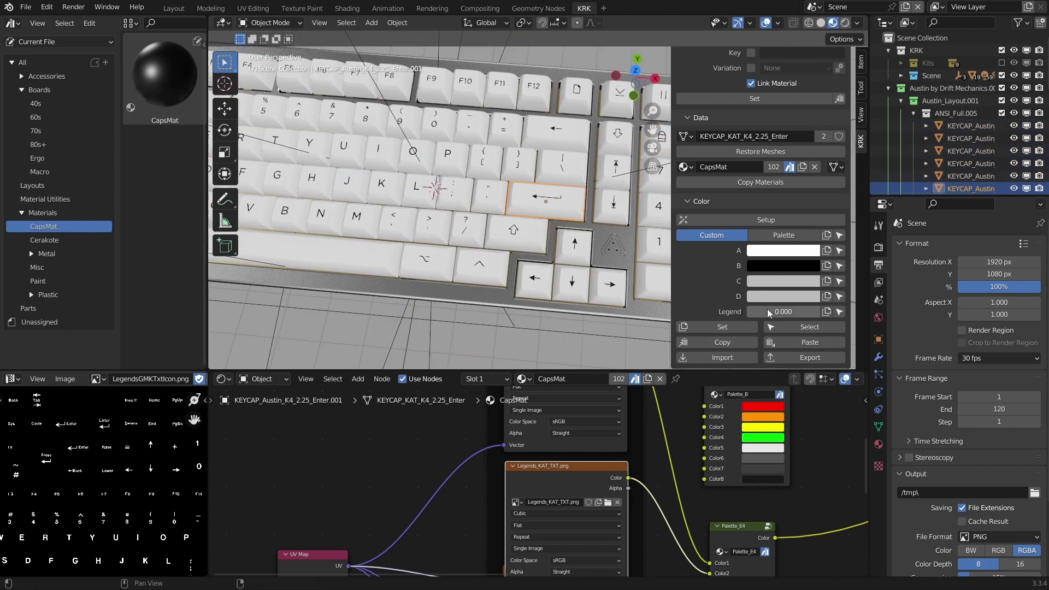
drag(767, 310, 796, 309)
click(522, 231)
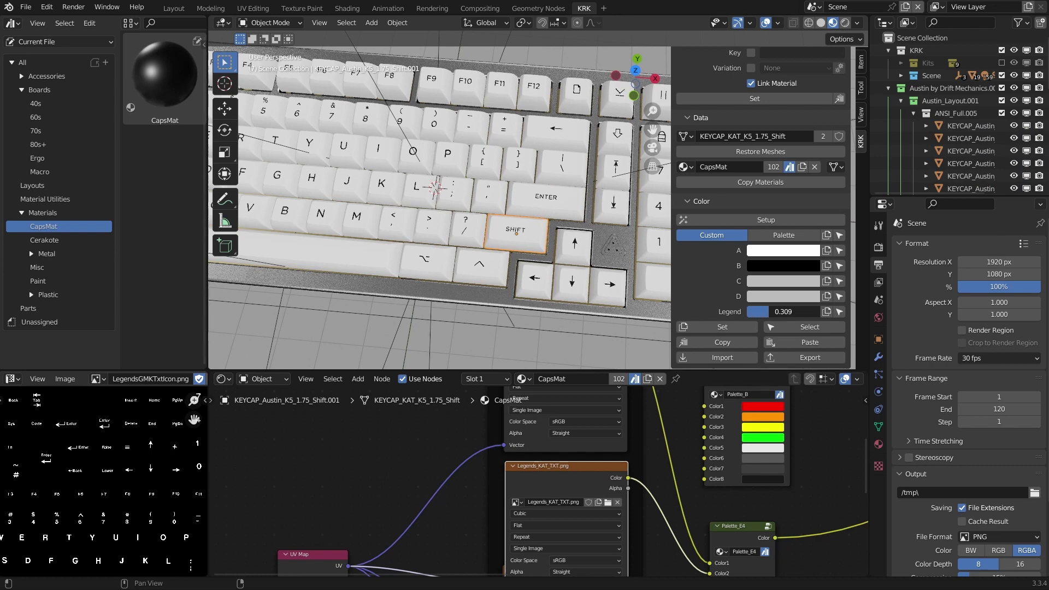
click(546, 197)
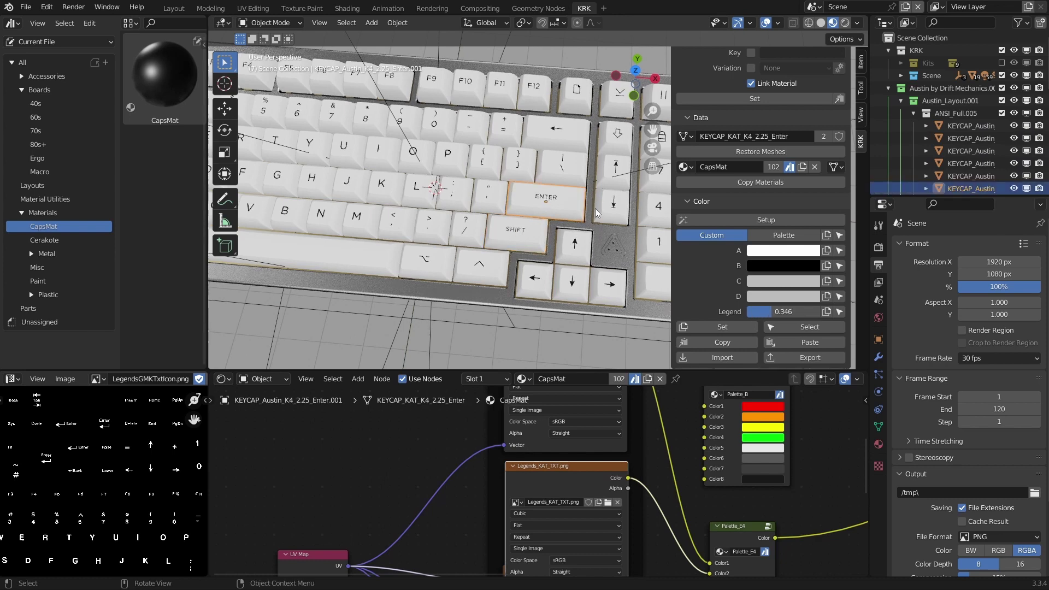
- Select everything in the scene, paste the stored Keyboard Render Kit colors onto all keycaps and inspect the board up close
middle_drag(595, 208, 530, 176)
key(a)
scroll(574, 155, down, 2)
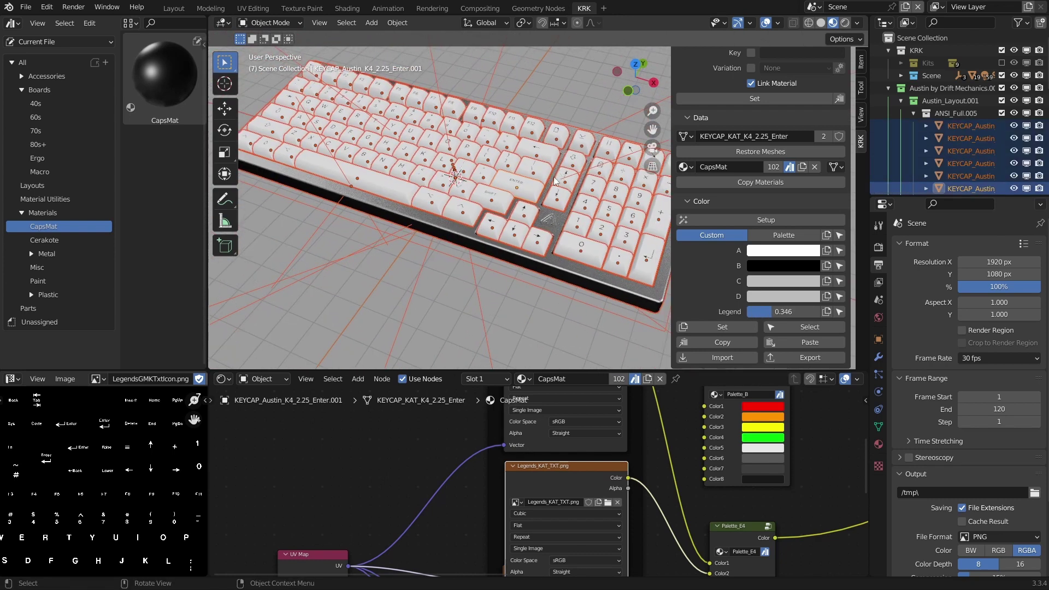
click(801, 341)
middle_drag(555, 211, 563, 231)
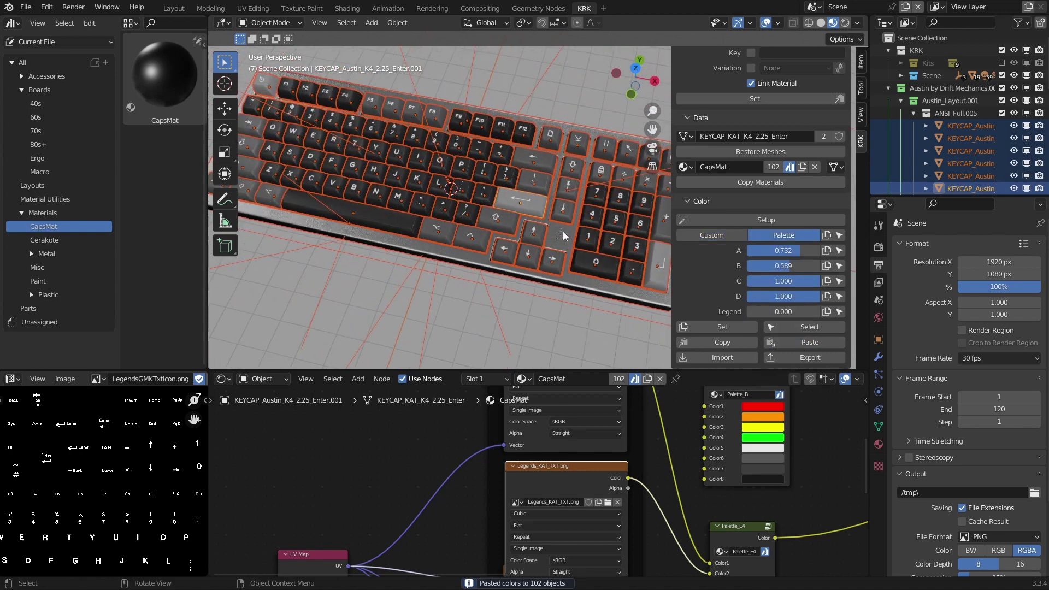
scroll(546, 230, up, 4)
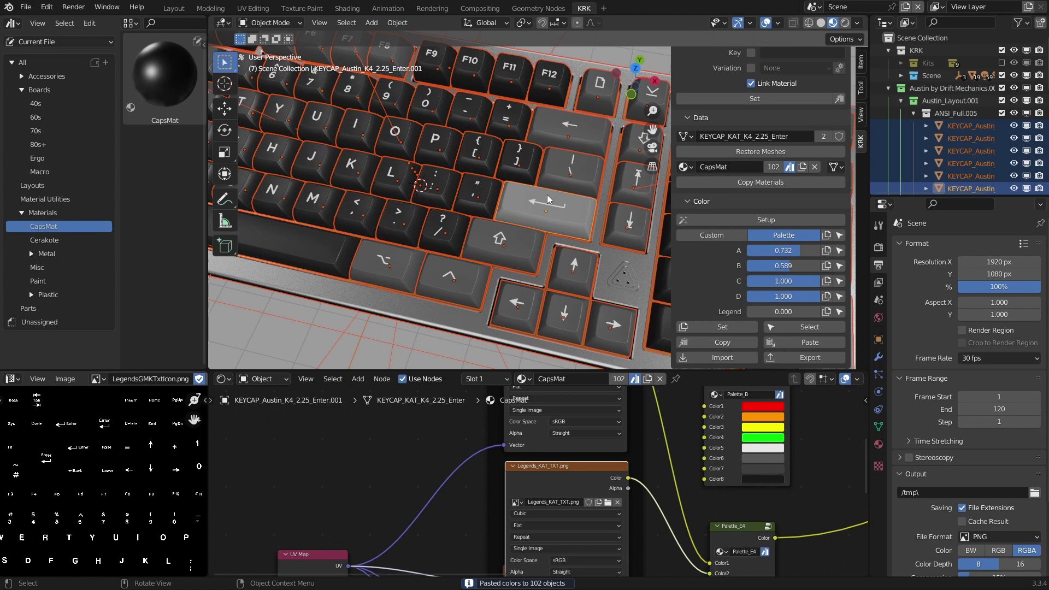
mouse_move(574, 212)
middle_down()
mouse_move(566, 168)
mouse_move(555, 193)
mouse_move(511, 177)
mouse_move(577, 223)
middle_up()
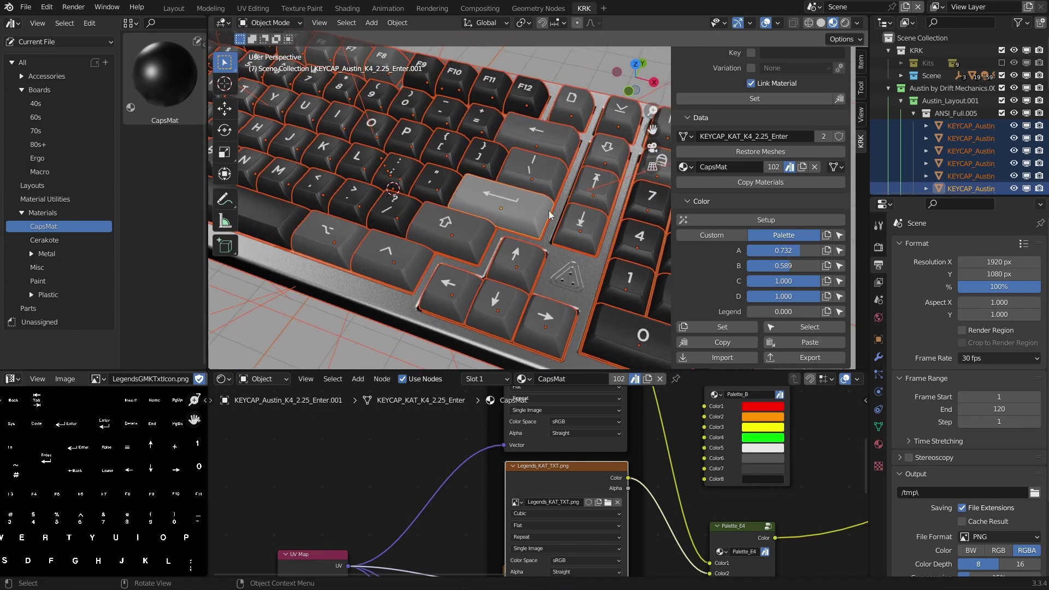
scroll(611, 266, down, 1)
shift+middle_drag(614, 266, 613, 246)
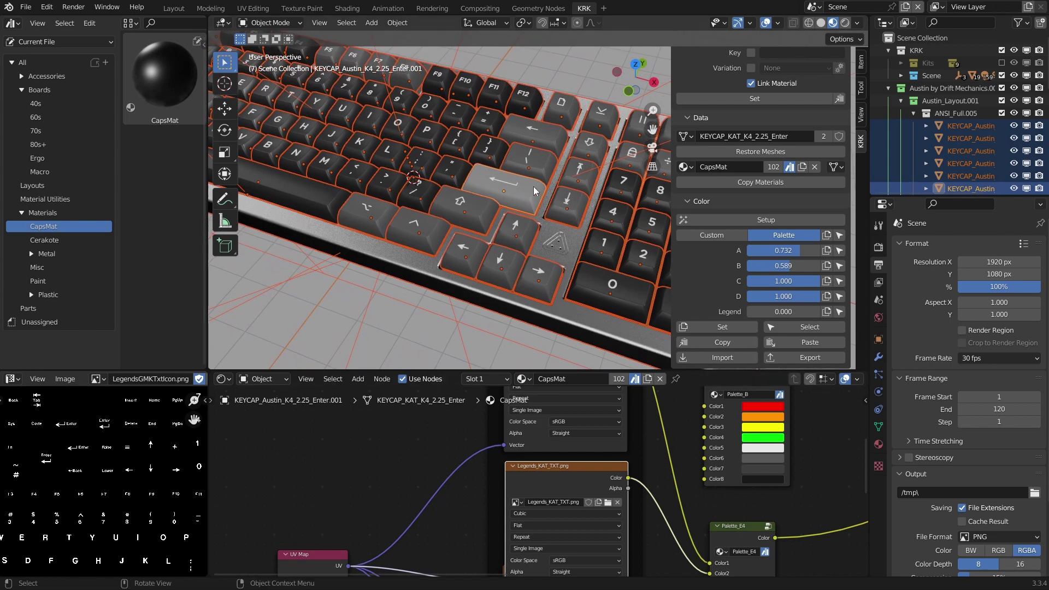
shift+middle_drag(558, 200, 572, 203)
scroll(558, 205, up, 1)
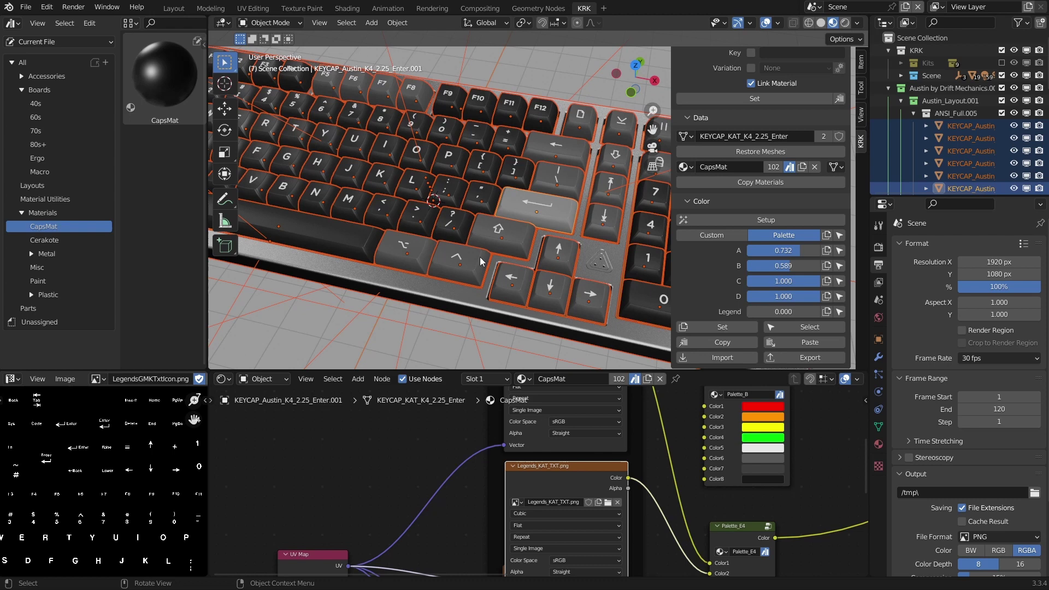
middle_drag(572, 218, 545, 179)
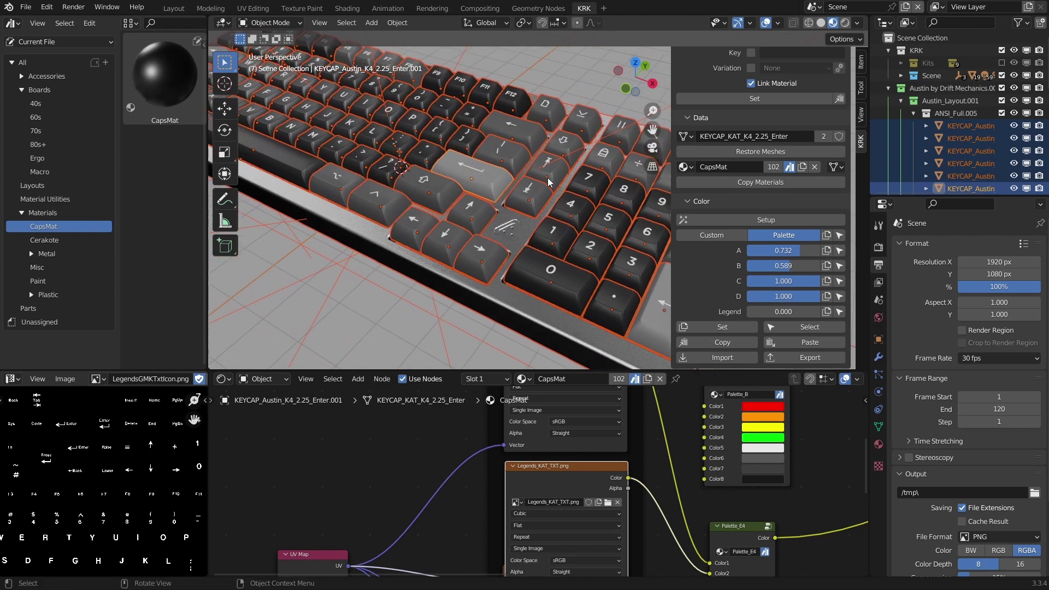
- Import the color set from PoisonDart.json and paste it onto all selected keycaps
click(727, 361)
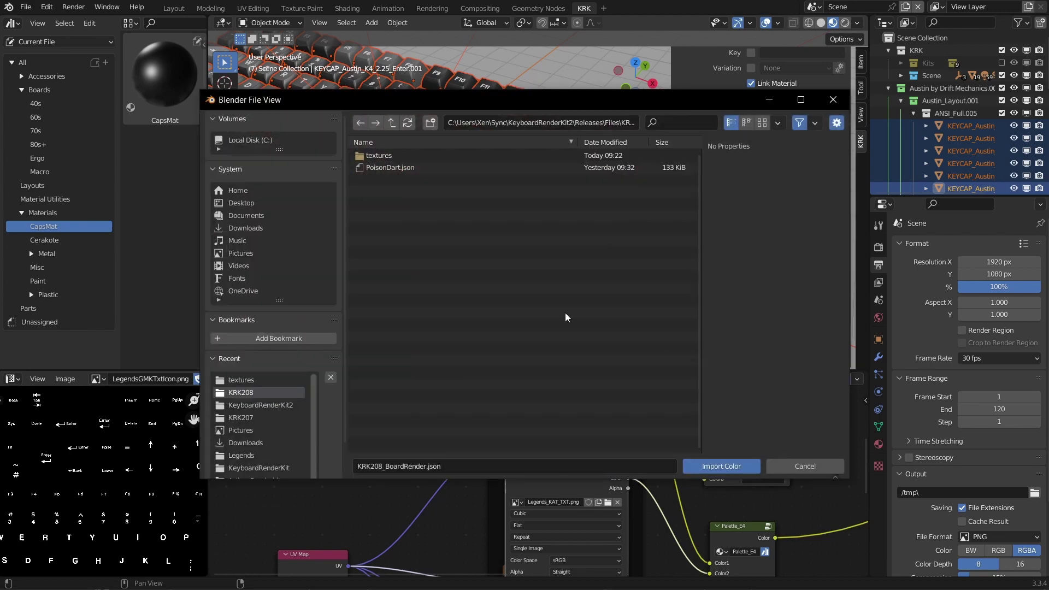
click(395, 165)
click(727, 466)
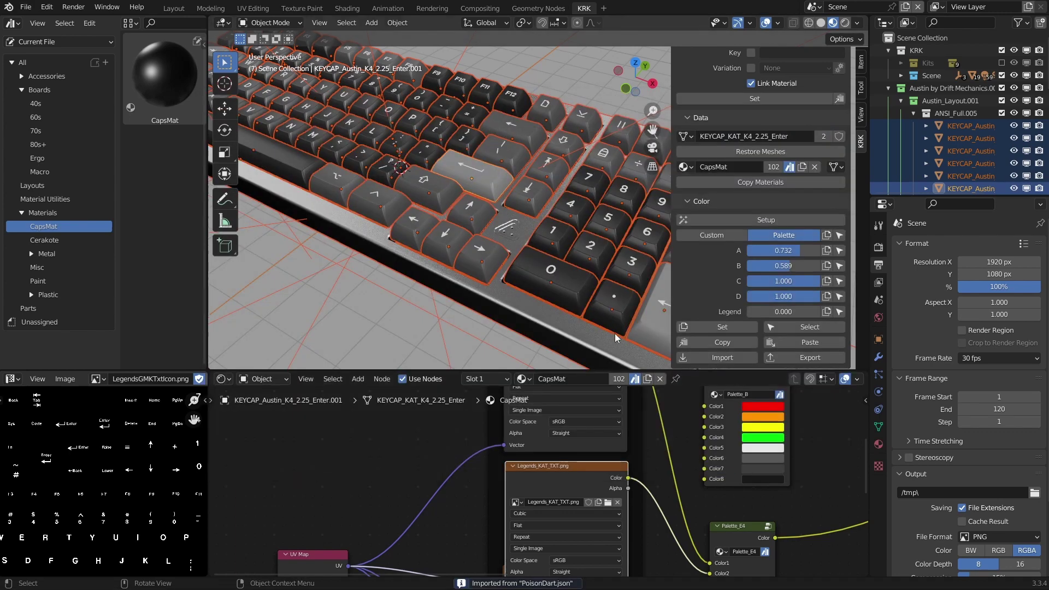
mouse_move(568, 223)
middle_down()
mouse_move(601, 238)
mouse_move(564, 236)
middle_up()
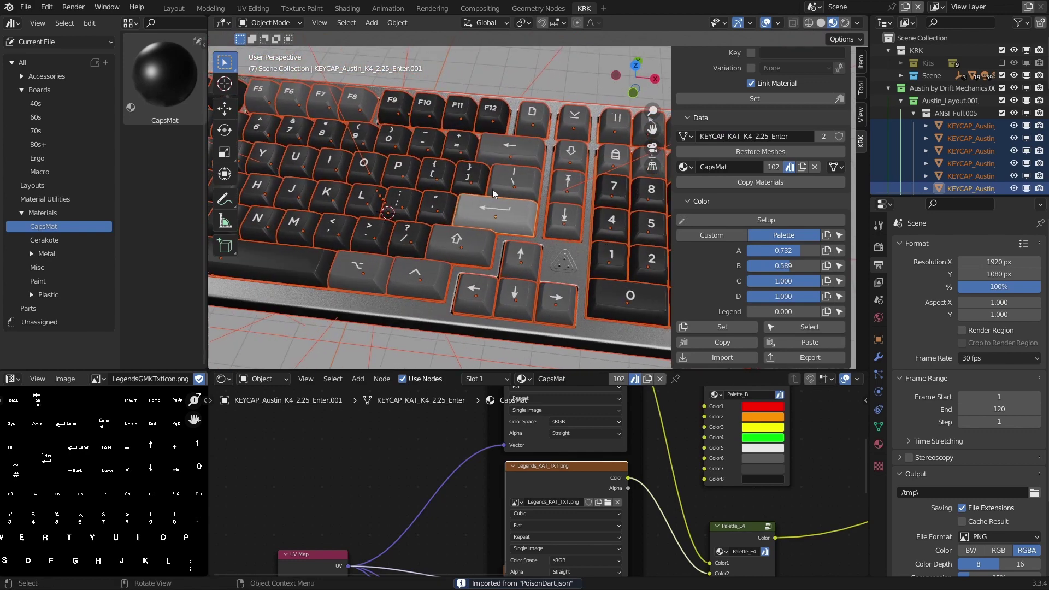
click(804, 341)
middle_drag(564, 228, 585, 299)
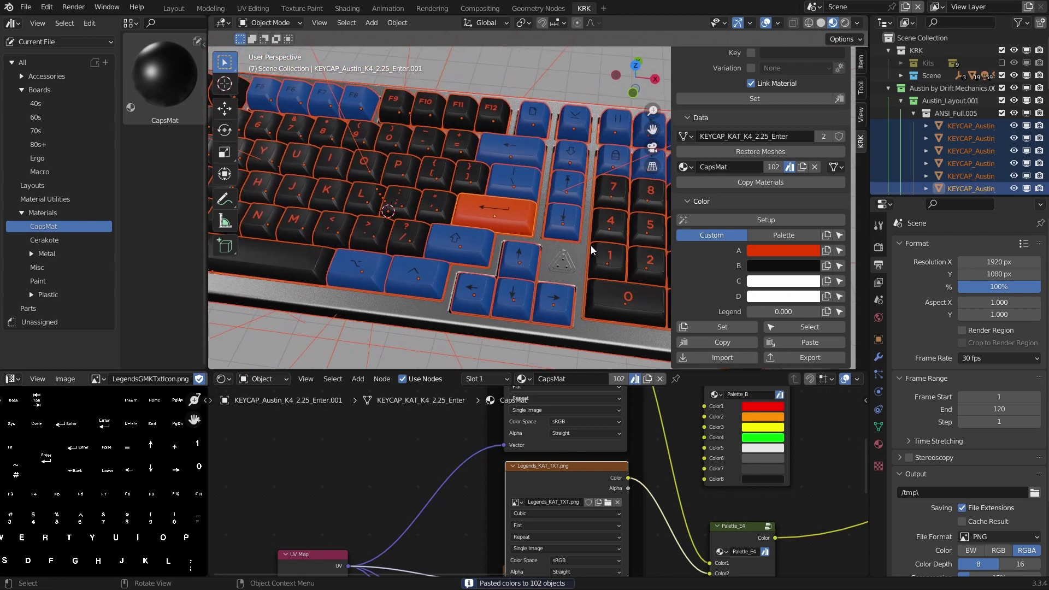
middle_drag(591, 245, 559, 274)
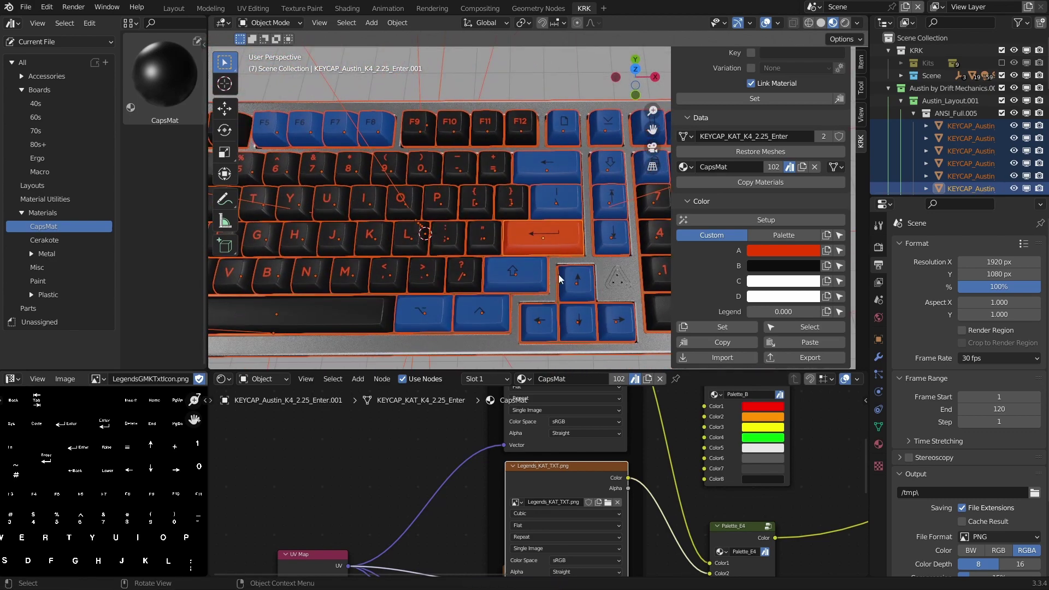
- Select only the right Shift, Enter, Backspace, Print Screen and Scroll Lock keycaps
click(533, 274)
shift+click(557, 228)
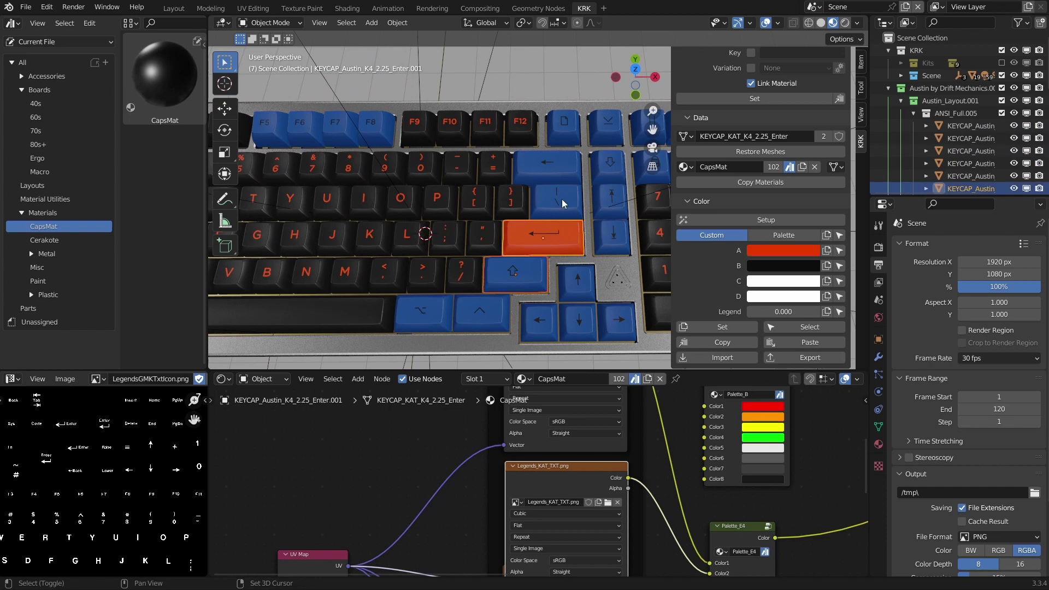
shift+click(555, 161)
shift+middle_drag(555, 161, 510, 193)
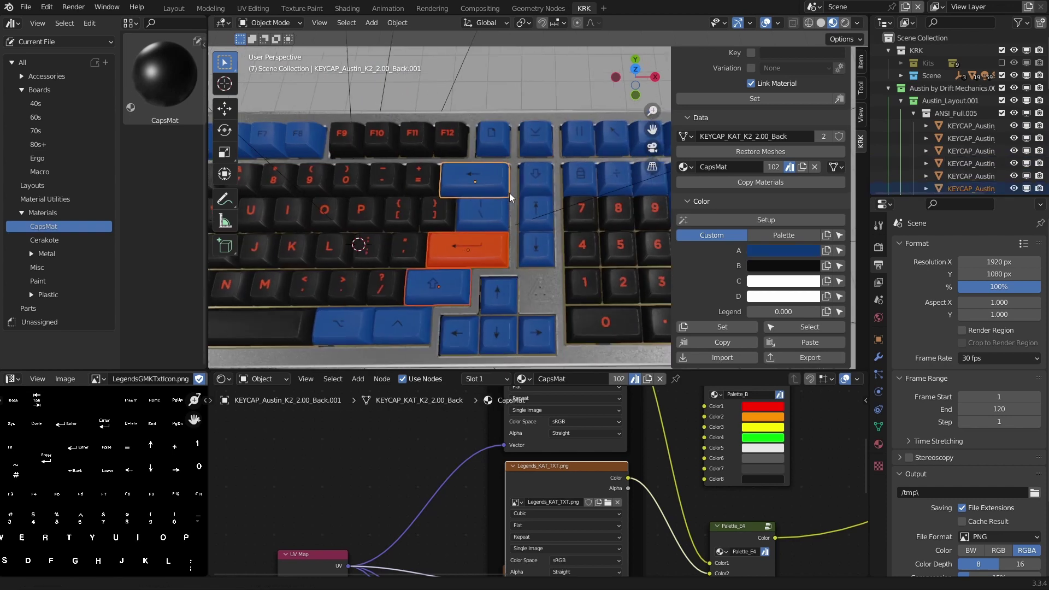
shift+click(533, 140)
shift+middle_drag(534, 140, 441, 145)
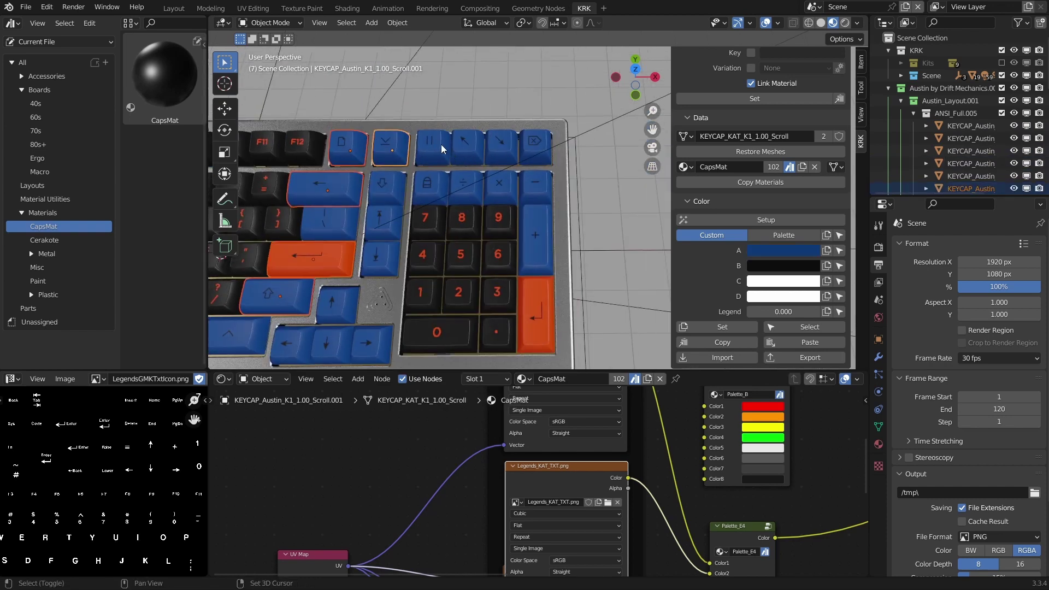
- Add the Pause, Home, End, Delete, Num Lock and numpad divide, multiply and minus keycaps to the selection
shift+click(441, 146)
shift+click(459, 143)
shift+click(497, 144)
shift+click(535, 143)
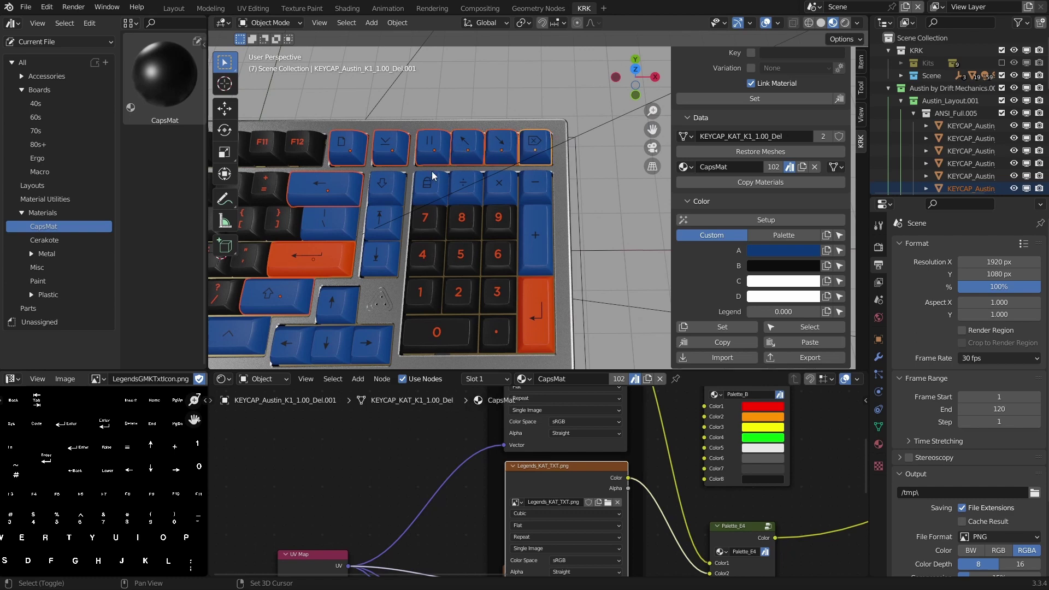
shift+click(431, 180)
shift+click(466, 183)
shift+click(500, 189)
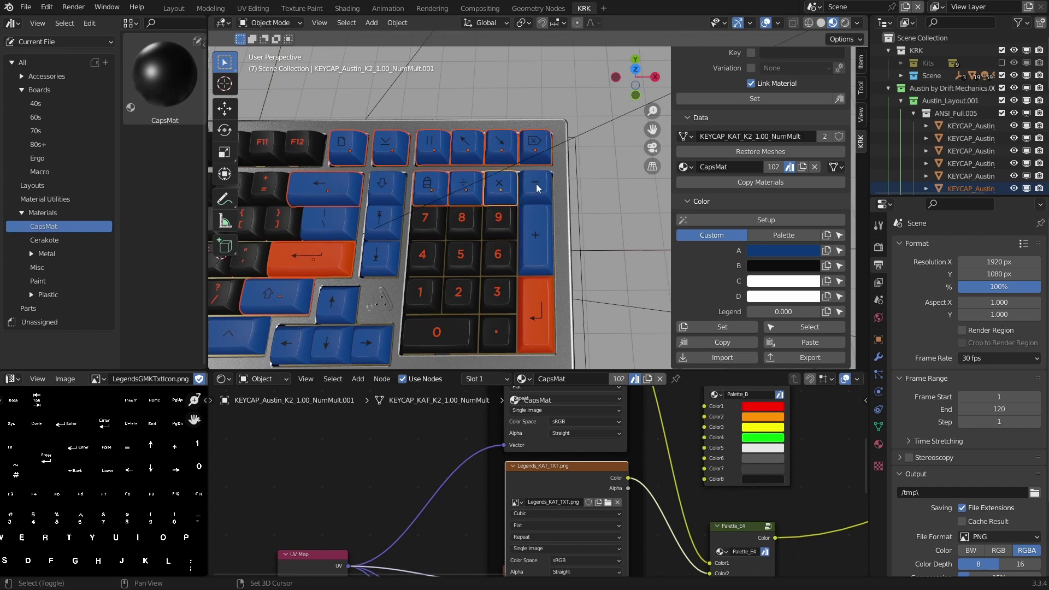
shift+click(536, 189)
- Add the Insert, Page Up, Page Down, Tab, Caps Lock and Esc keycaps to the selection, with Esc as the active one
shift+middle_drag(506, 231, 595, 221)
shift+middle_drag(452, 211, 552, 179)
shift+click(552, 179)
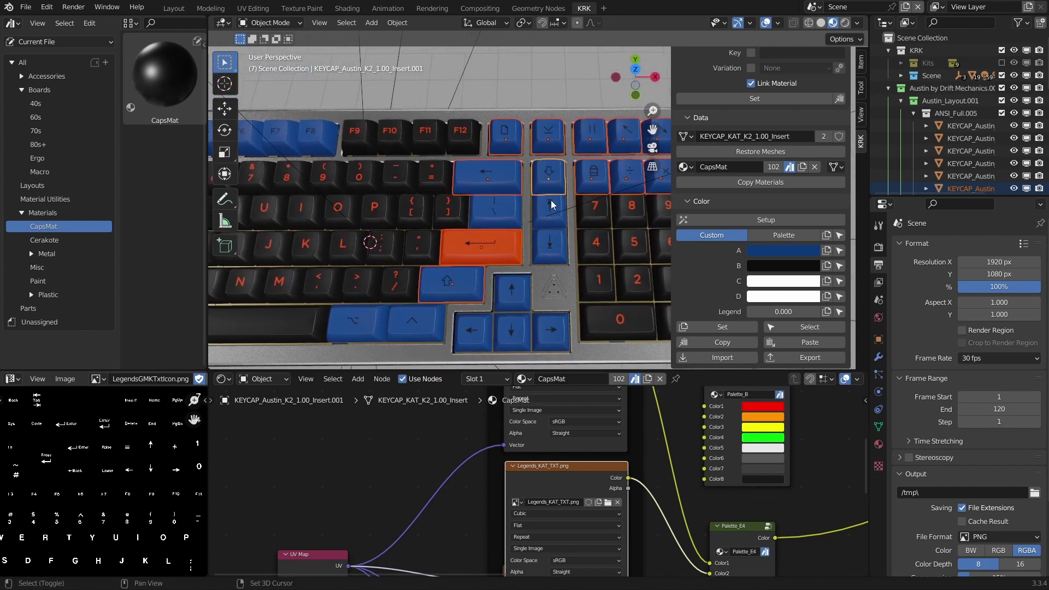
shift+click(552, 204)
shift+click(557, 239)
shift+middle_drag(342, 274, 443, 255)
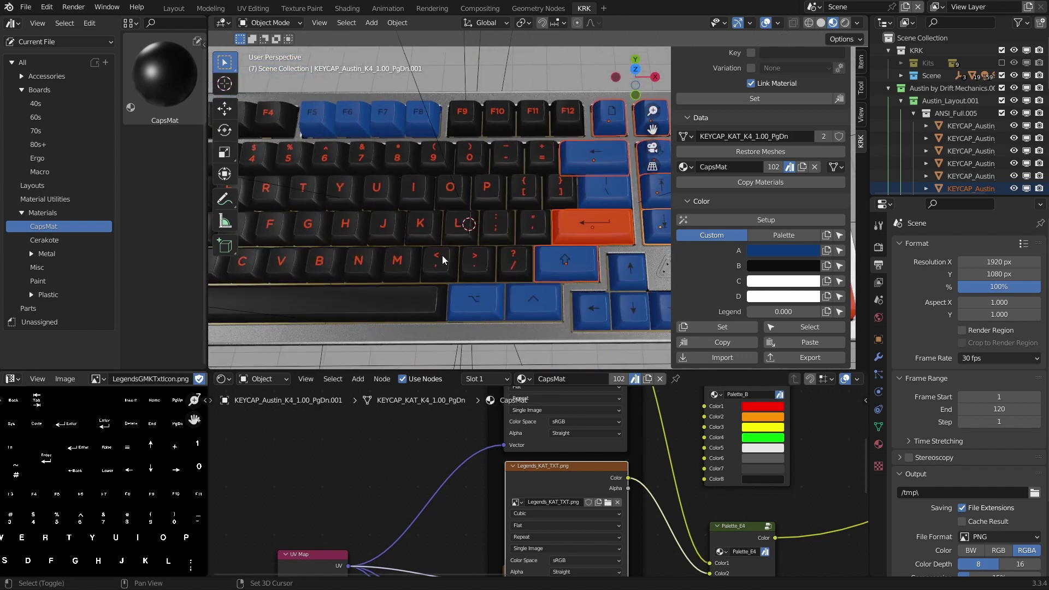
shift+middle_drag(287, 229, 563, 242)
shift+click(394, 211)
shift+click(387, 244)
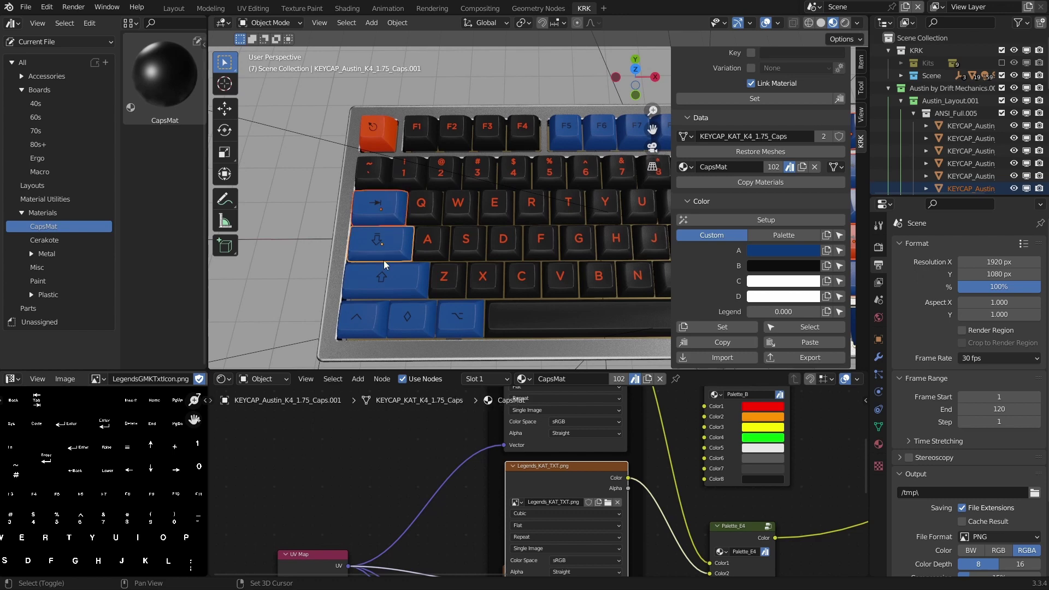
shift+click(367, 123)
ctrl+scroll(238, 178, up, 8)
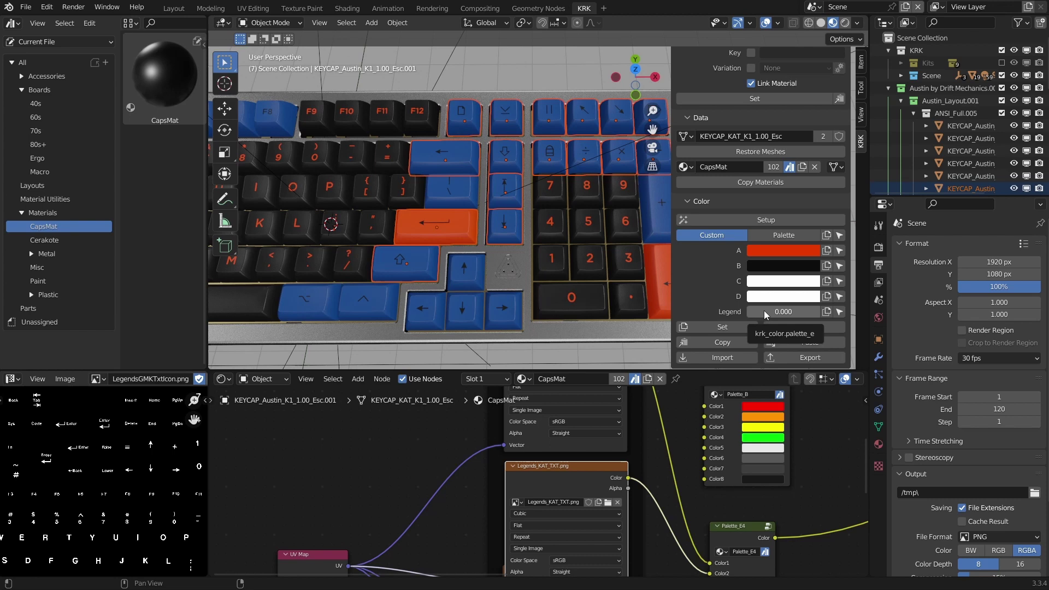
- Adjust the Esc keycap's Legend value to 0.441 and copy the Legend setting to all selected keycaps
mouse_move(758, 313)
mouse_down()
mouse_move(774, 313)
mouse_move(759, 309)
mouse_up()
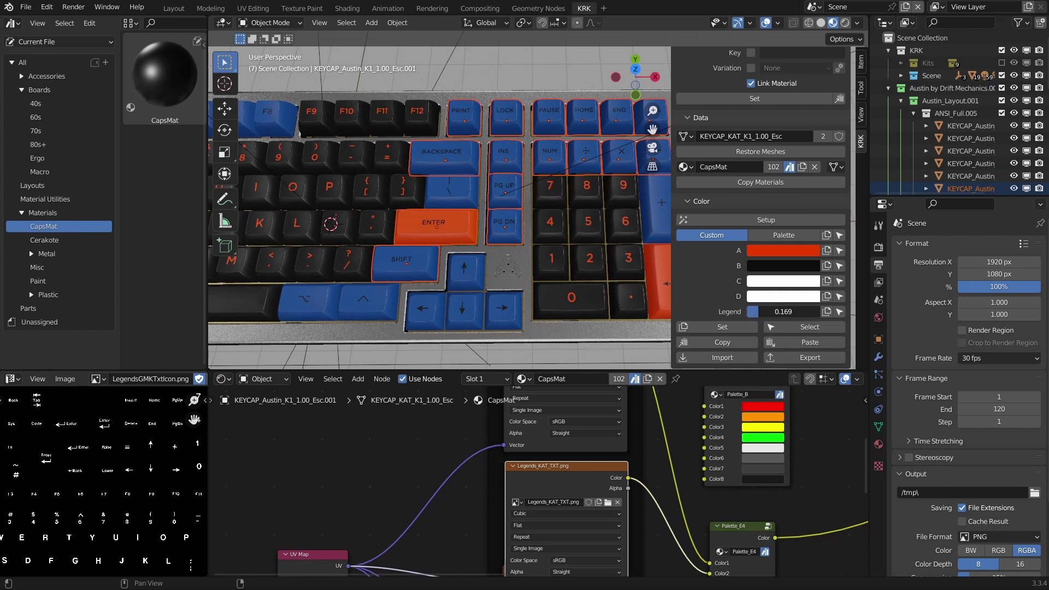
click(827, 312)
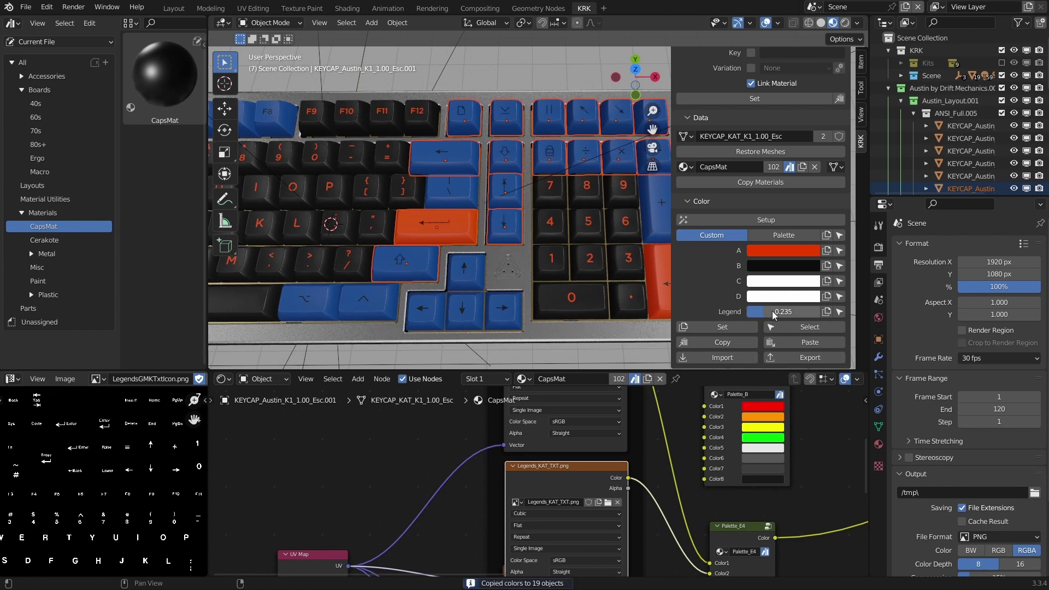
drag(767, 310, 780, 312)
click(826, 312)
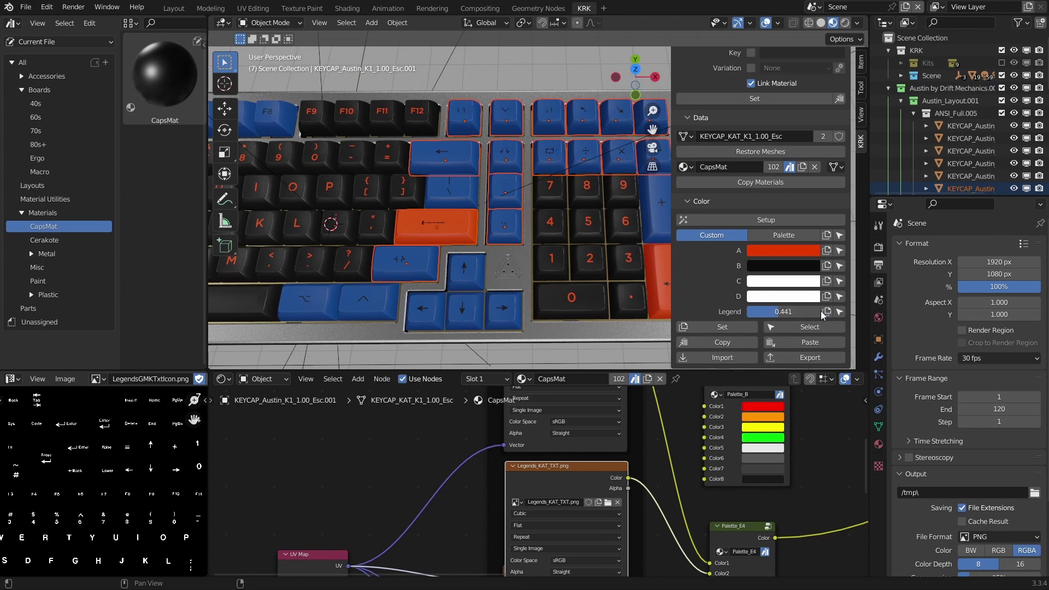
middle_drag(504, 226, 528, 206)
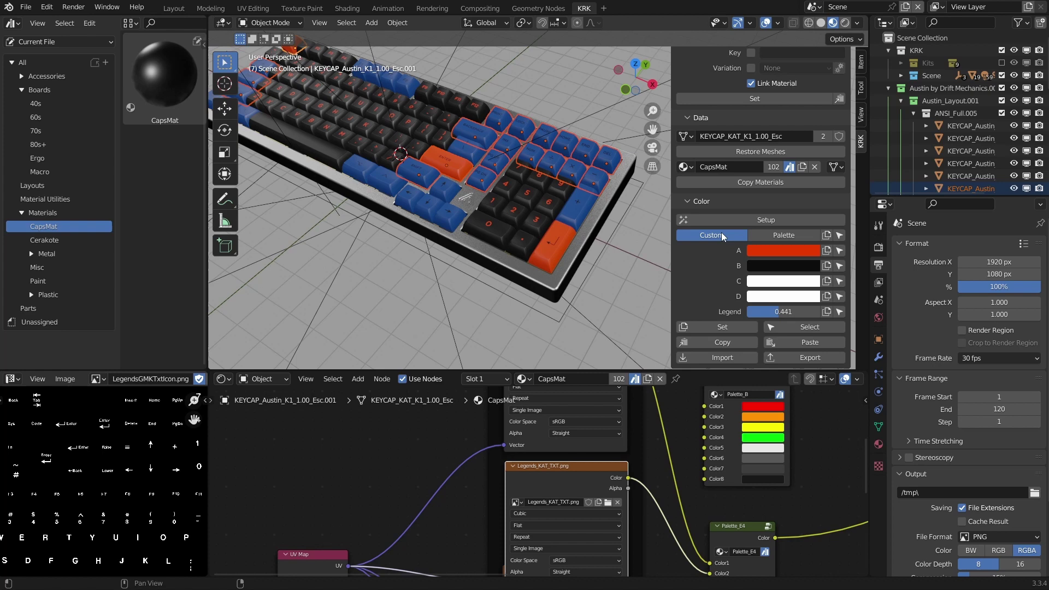
- Collapse the Austin collection and make FloorWood6 visible from the Floors collection of the Scene collection
click(888, 88)
click(901, 75)
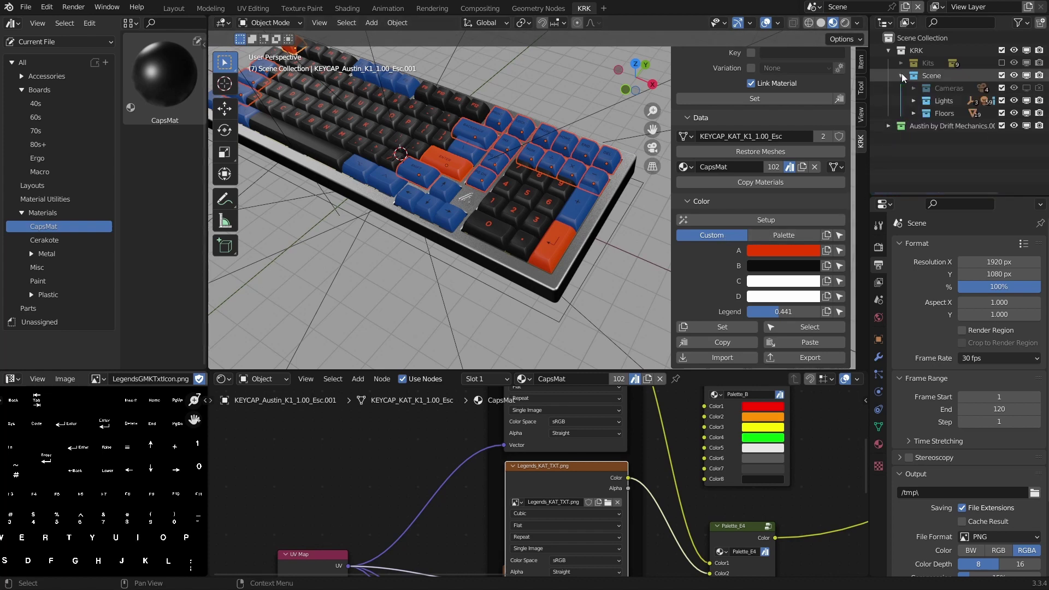
click(914, 113)
scroll(983, 158, down, 8)
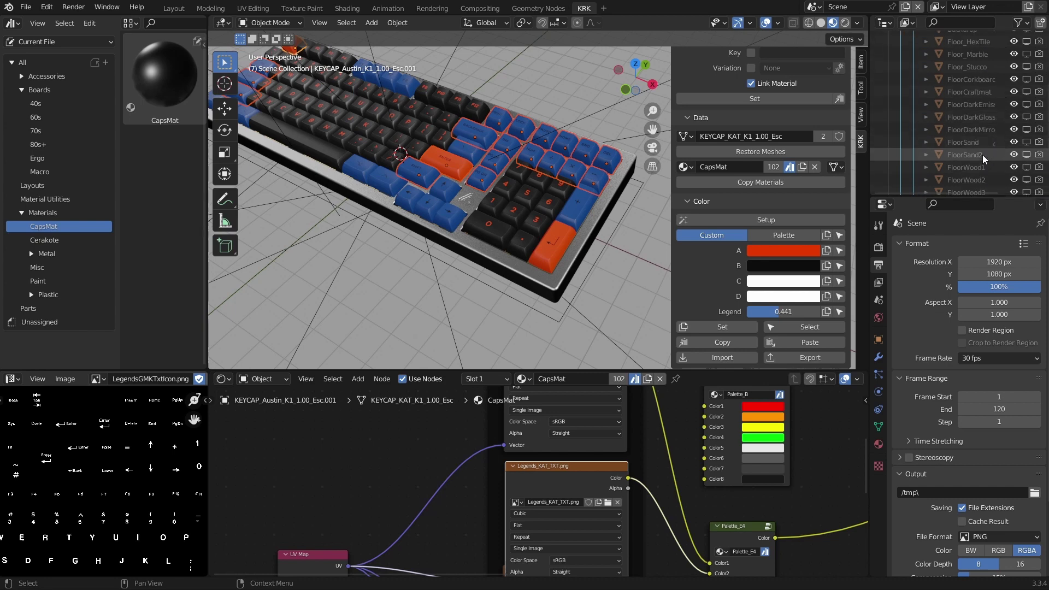
click(1028, 165)
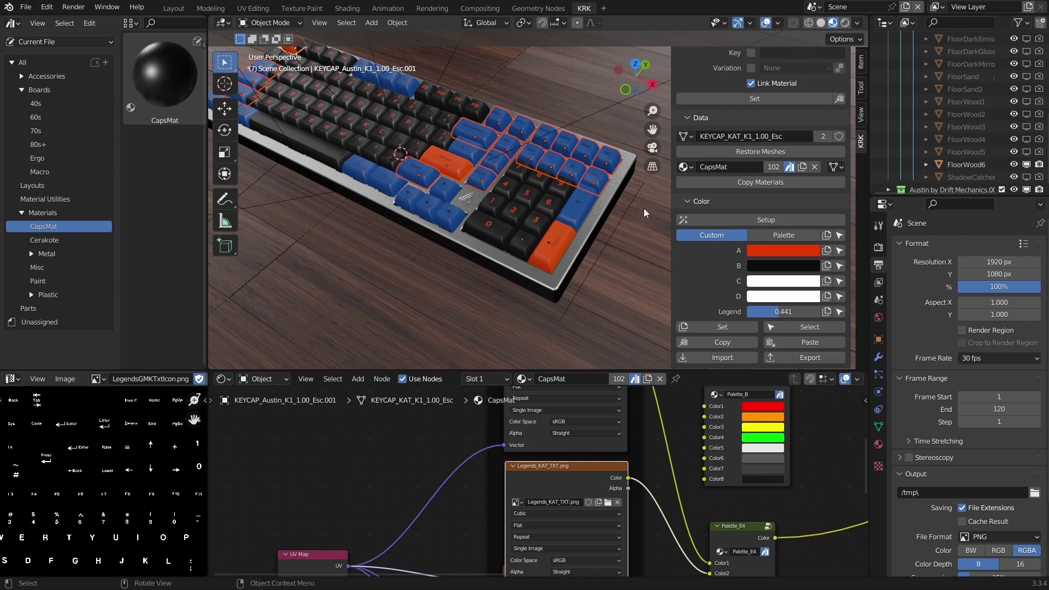
- Select the FloorWood6 floor and set its Z location to -3 mm
click(630, 249)
click(860, 61)
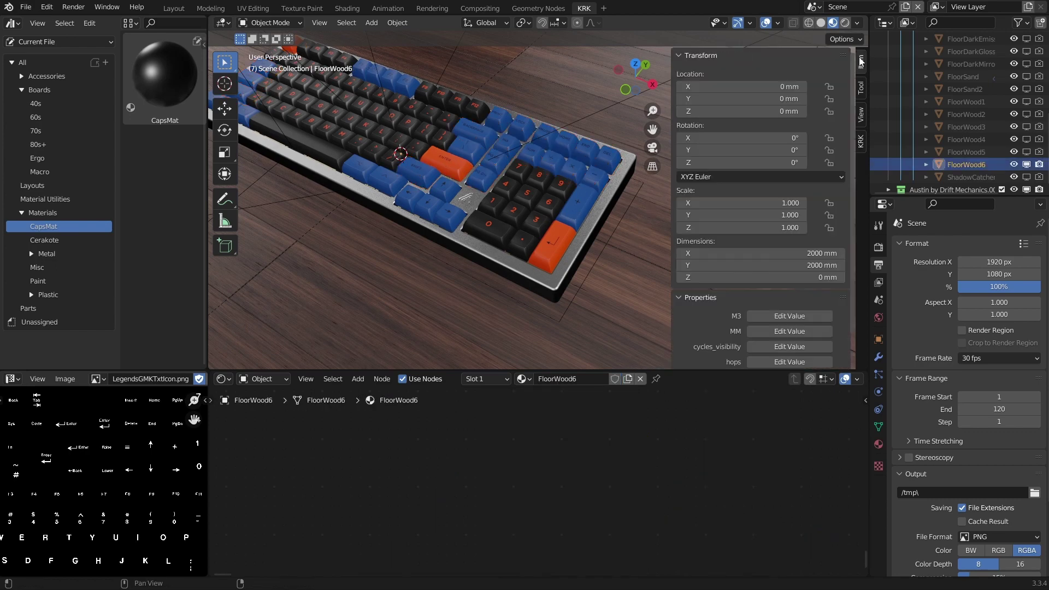
click(740, 113)
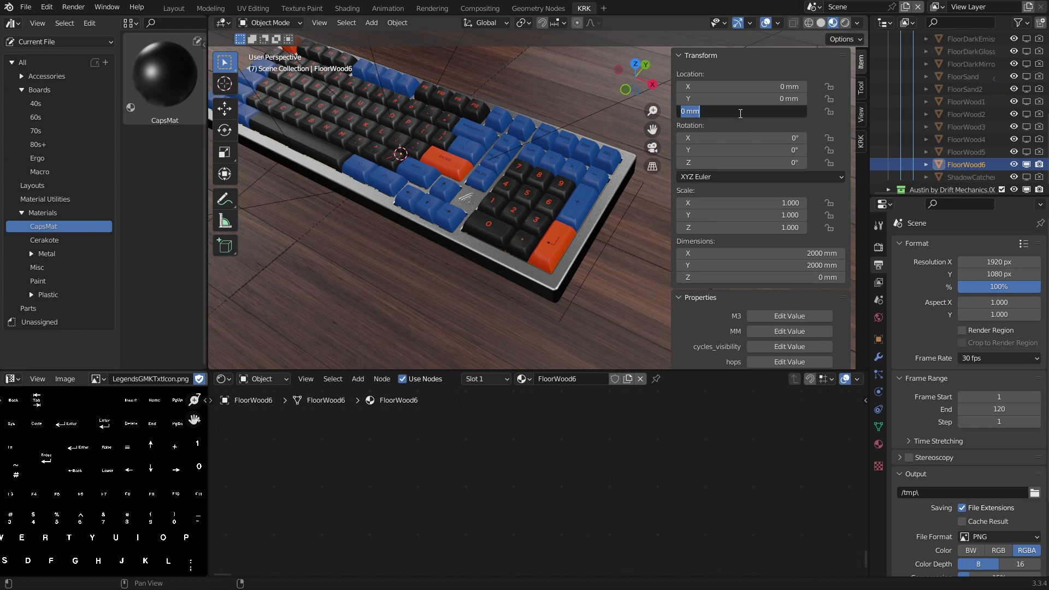
key(Return)
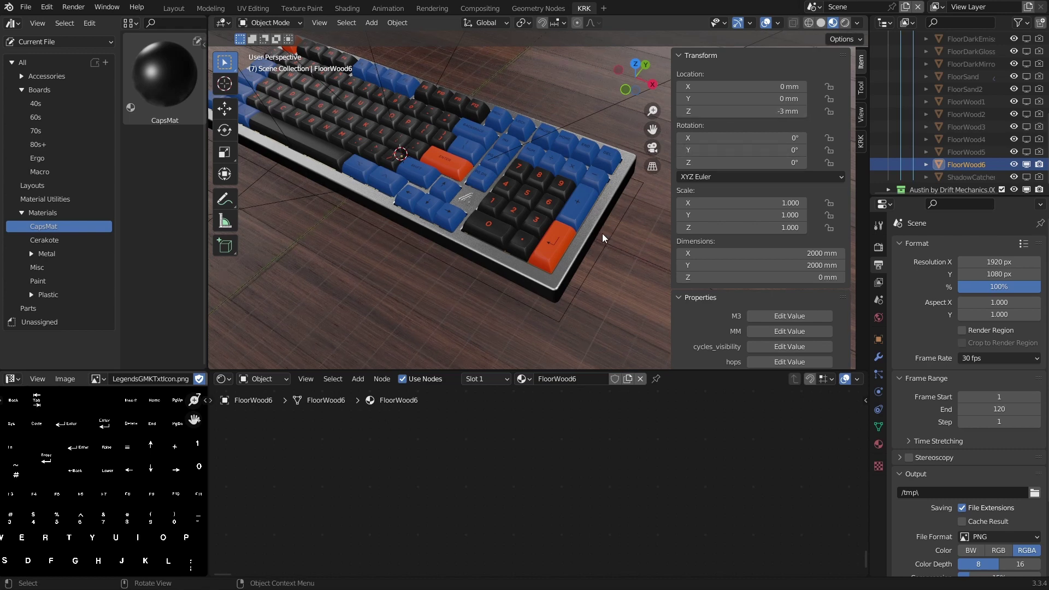
- Add the KRK_Deskmat asset from Accessories, clear its location to the origin, and set its Z location to -3 mm
click(47, 76)
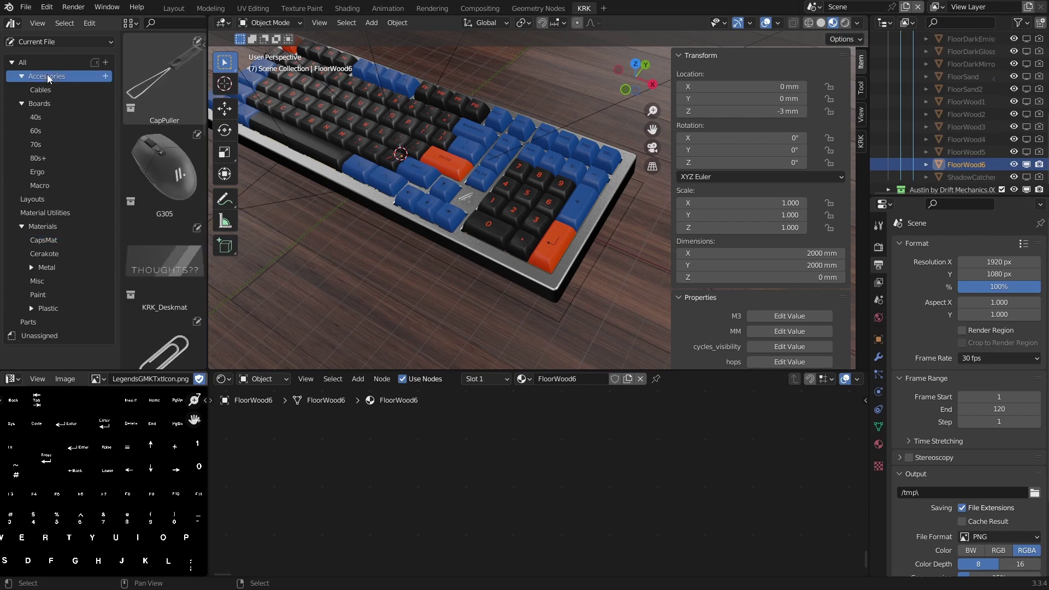
drag(166, 268, 455, 290)
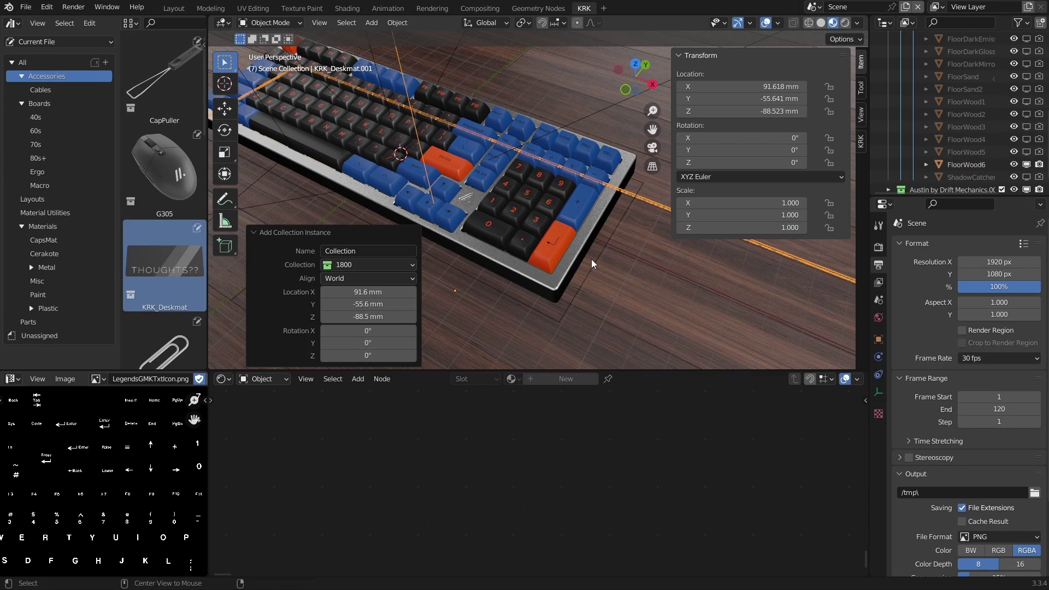
key(alt+g)
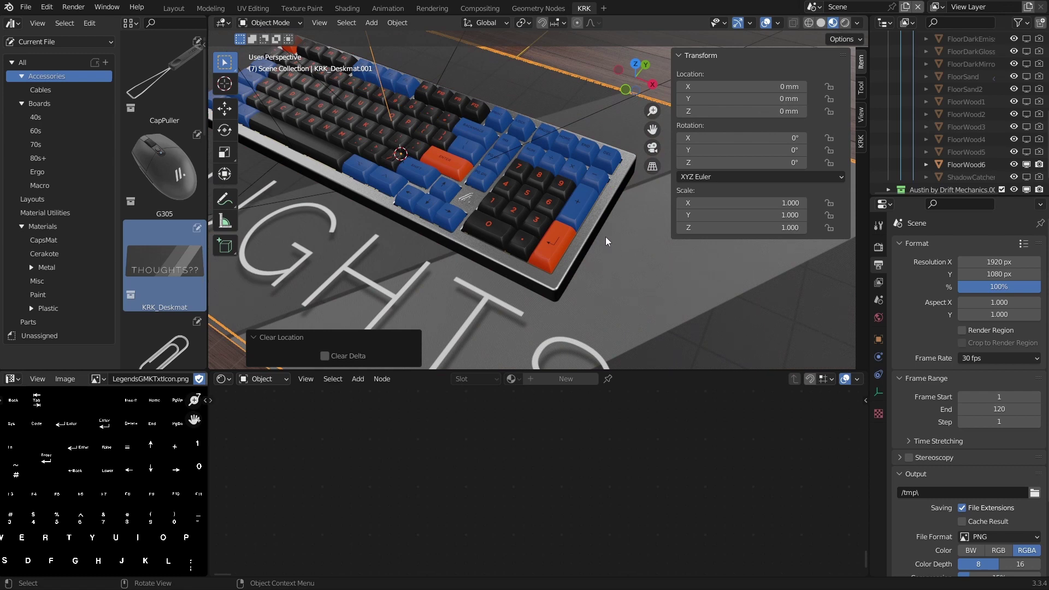
click(728, 111)
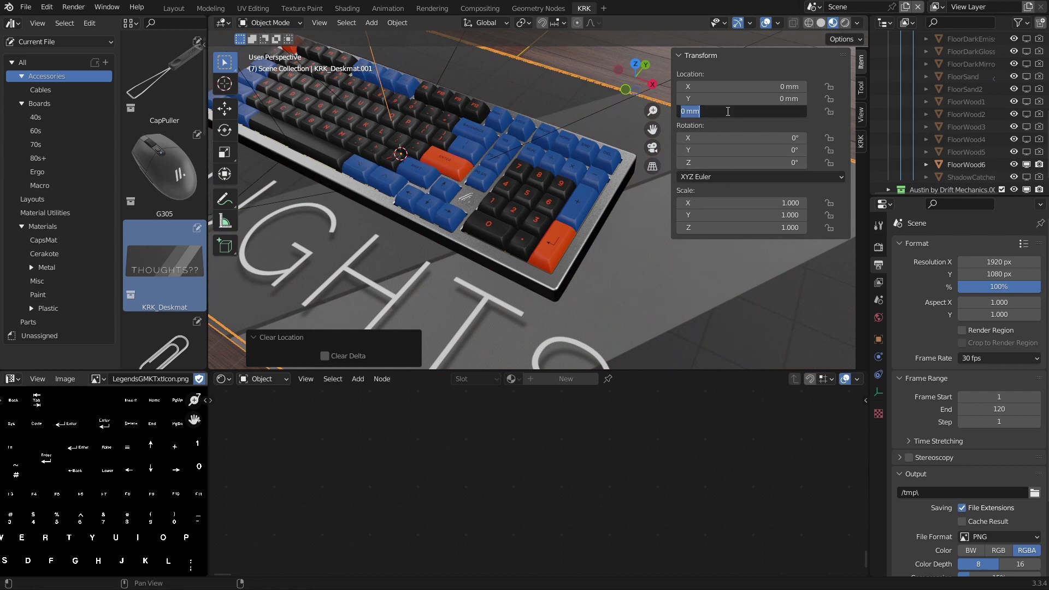
text(-3)
key(Return)
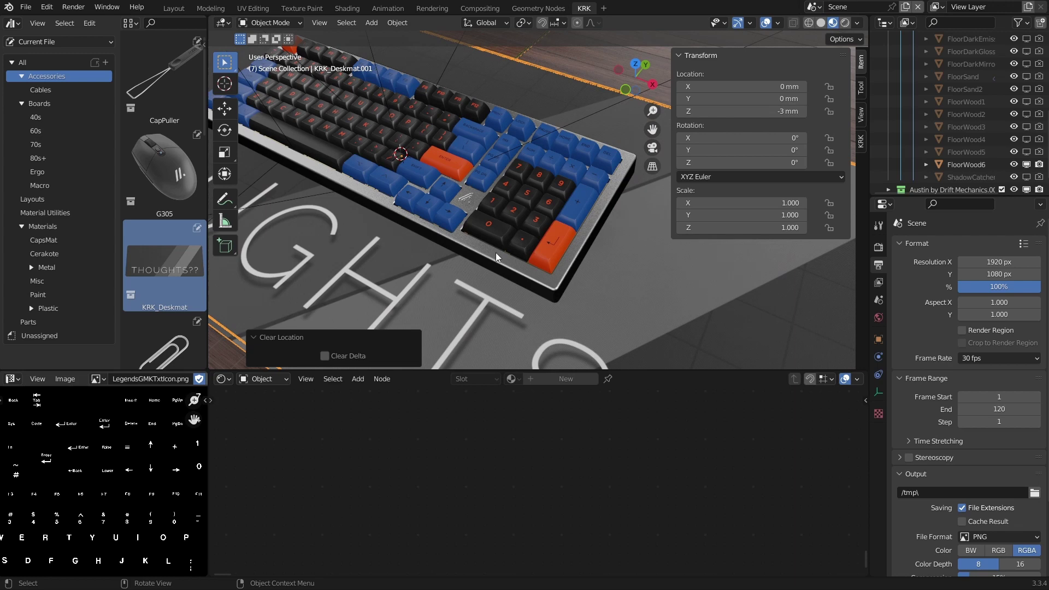
- Restore the desk mat's collection instance to editable objects and set the mat's Thickness to 3.00
click(861, 141)
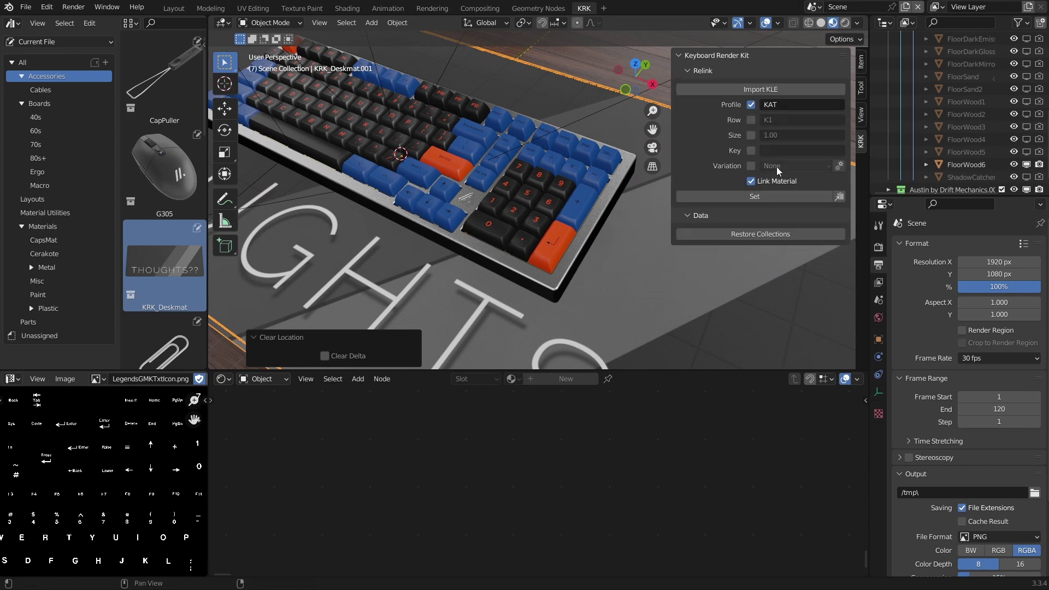
click(757, 232)
click(641, 287)
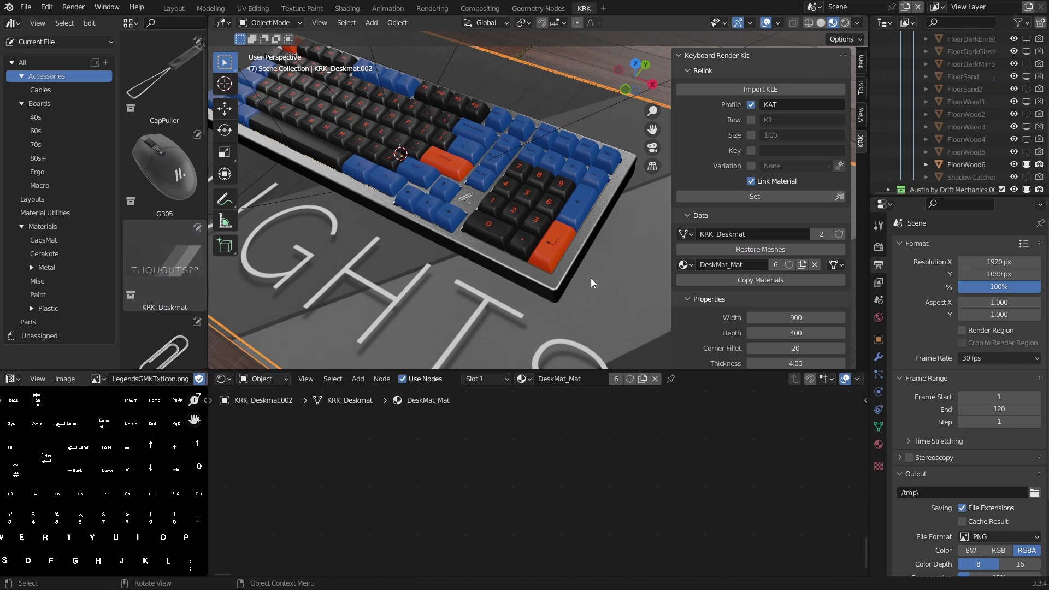
scroll(696, 298, down, 2)
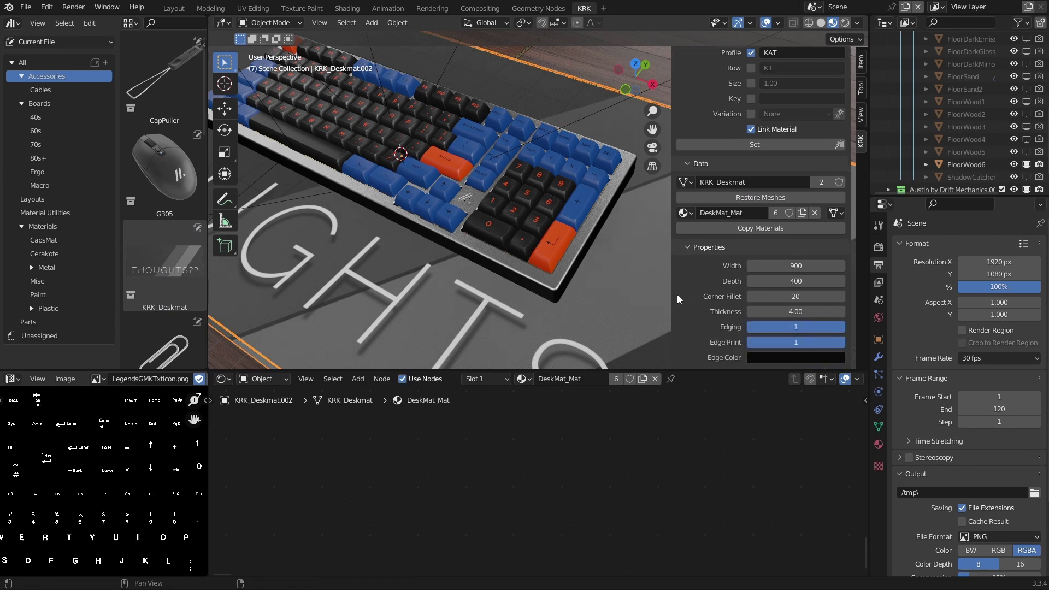
click(787, 312)
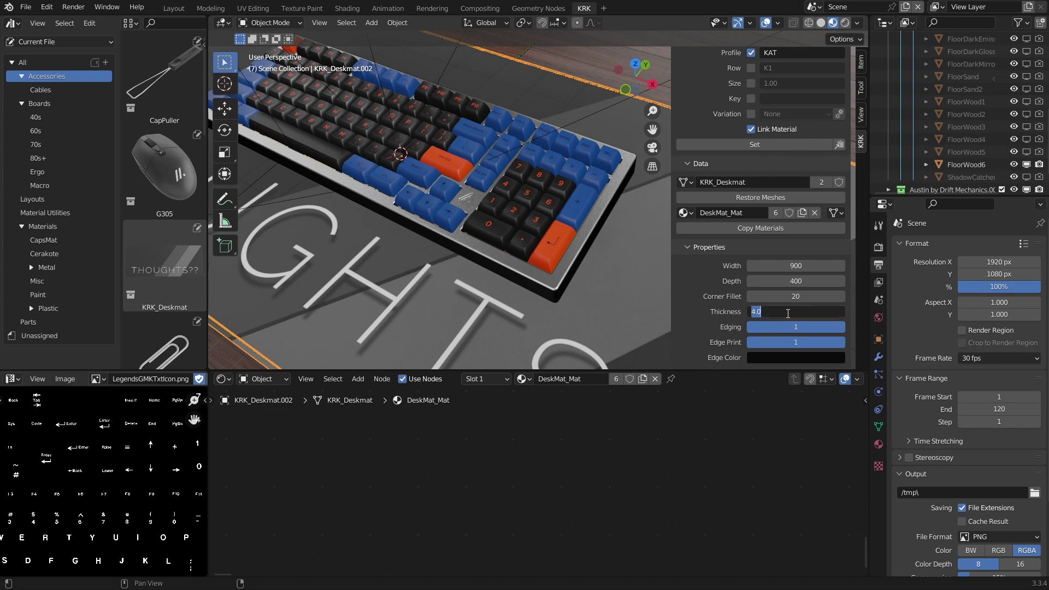
key(Return)
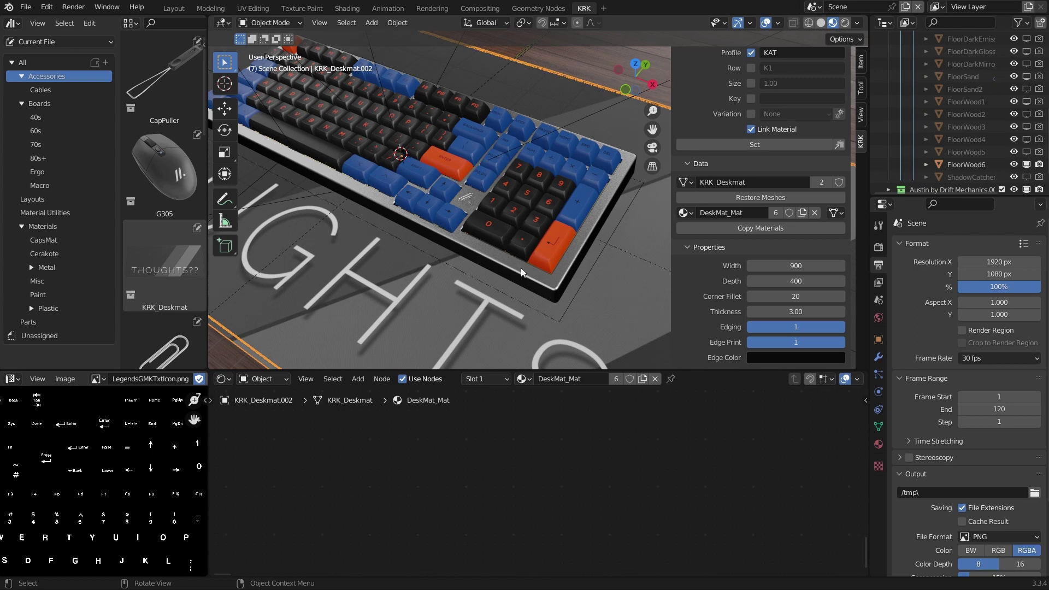
- Add the G305 mouse asset and snap it to the 3D cursor on the desk mat beside the keyboard's numpad end
middle_drag(608, 249, 605, 219)
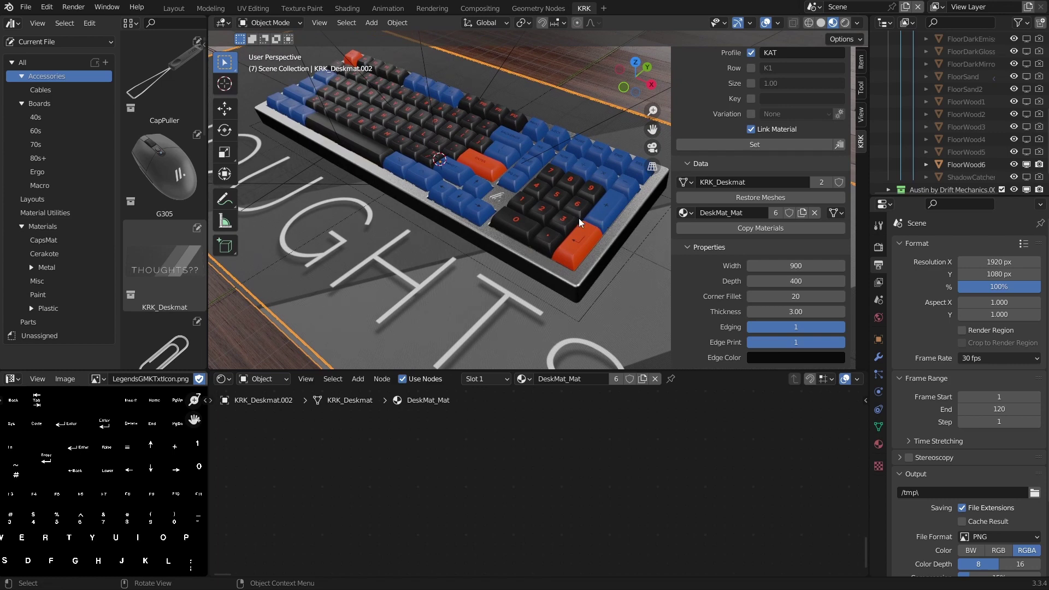
shift+middle_drag(596, 227, 594, 255)
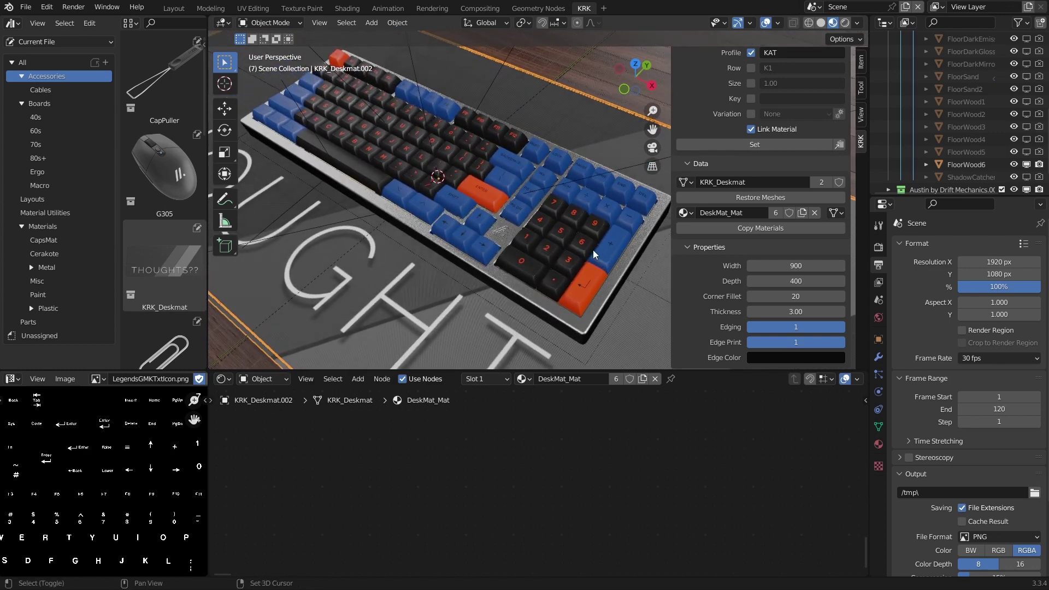
scroll(527, 251, down, 1)
shift+middle_drag(528, 251, 464, 189)
scroll(492, 213, down, 2)
shift+middle_drag(522, 232, 466, 194)
click(164, 169)
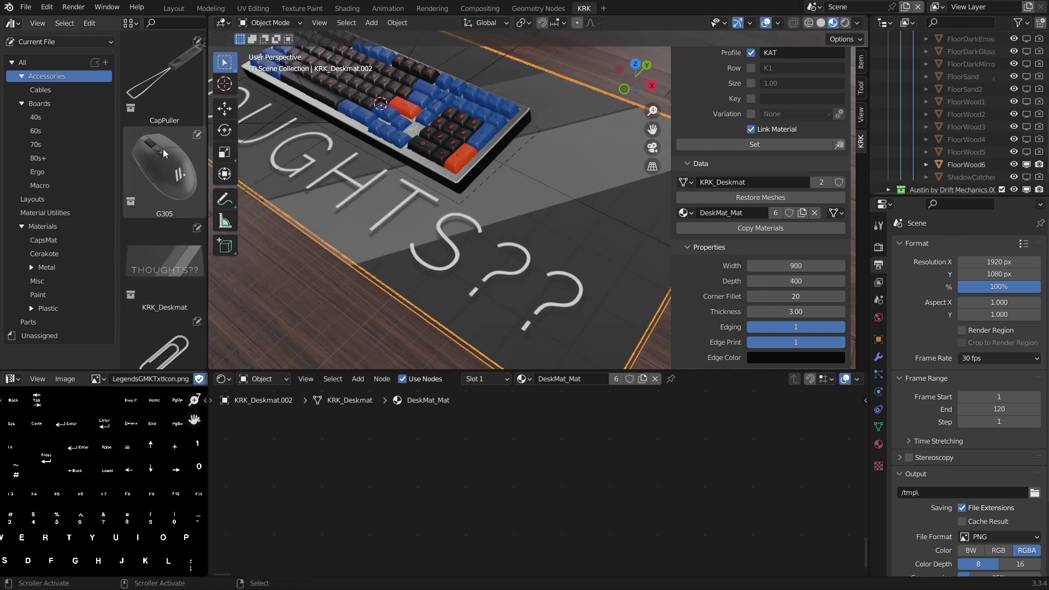
drag(164, 169, 547, 260)
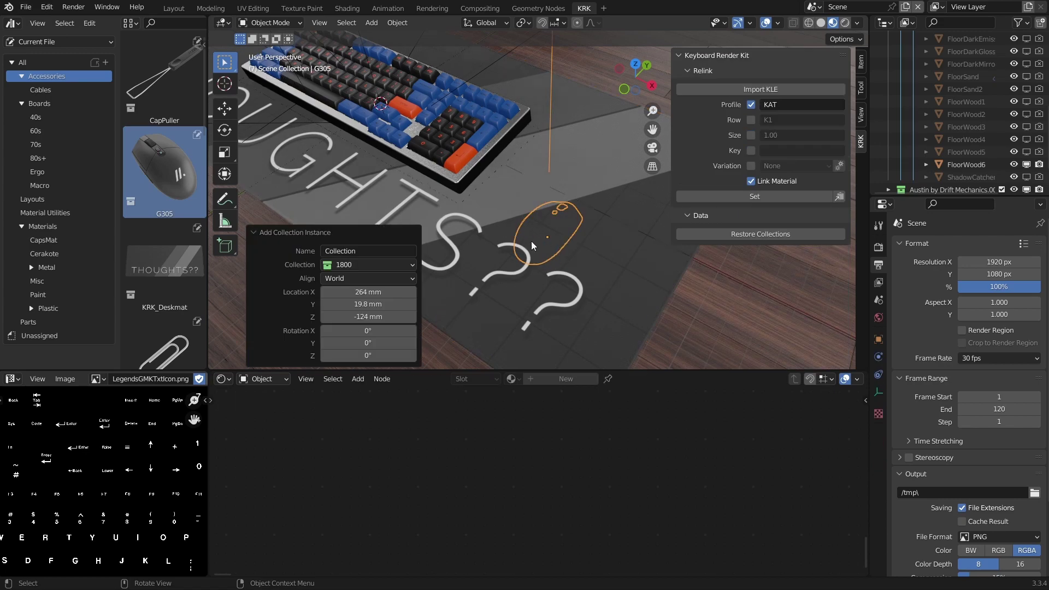
middle_drag(598, 199, 612, 169)
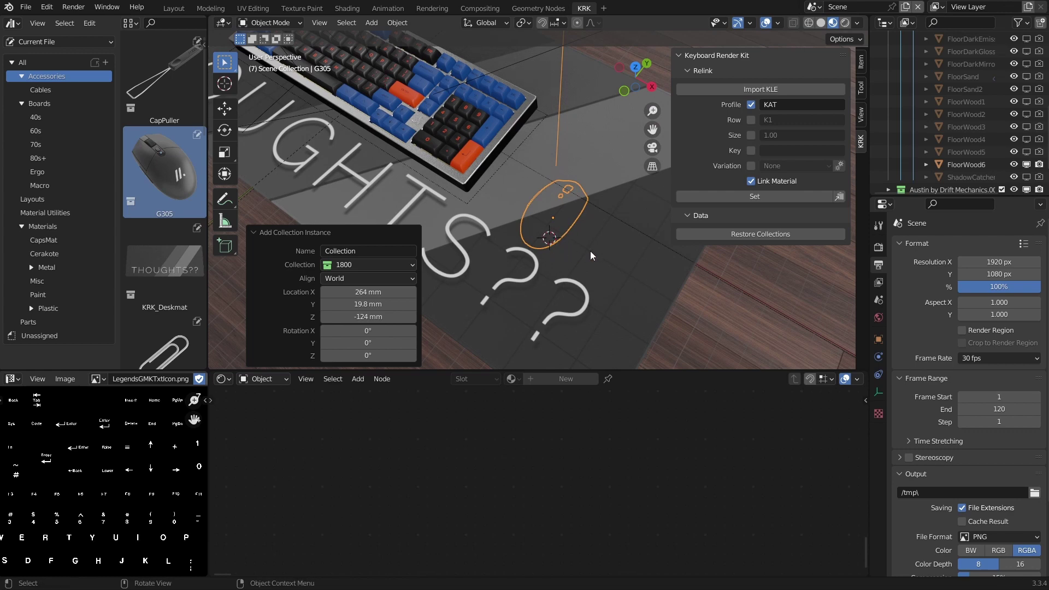
key(shift+s)
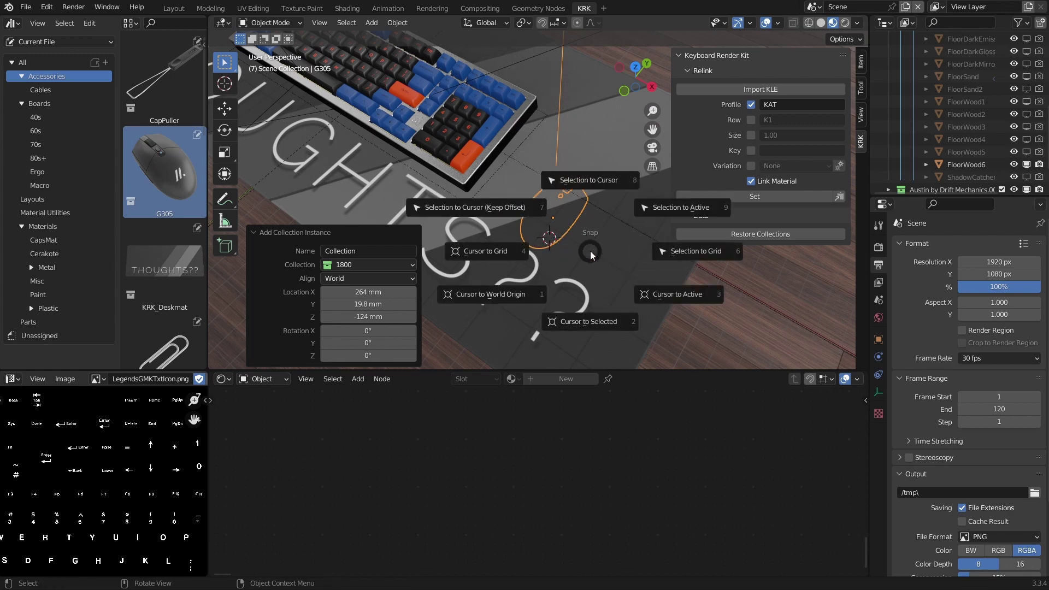
click(583, 184)
- Rotate the G305 mouse about 13.2° around the global Z axis
mouse_move(610, 244)
middle_down()
mouse_move(605, 226)
mouse_move(617, 237)
middle_up()
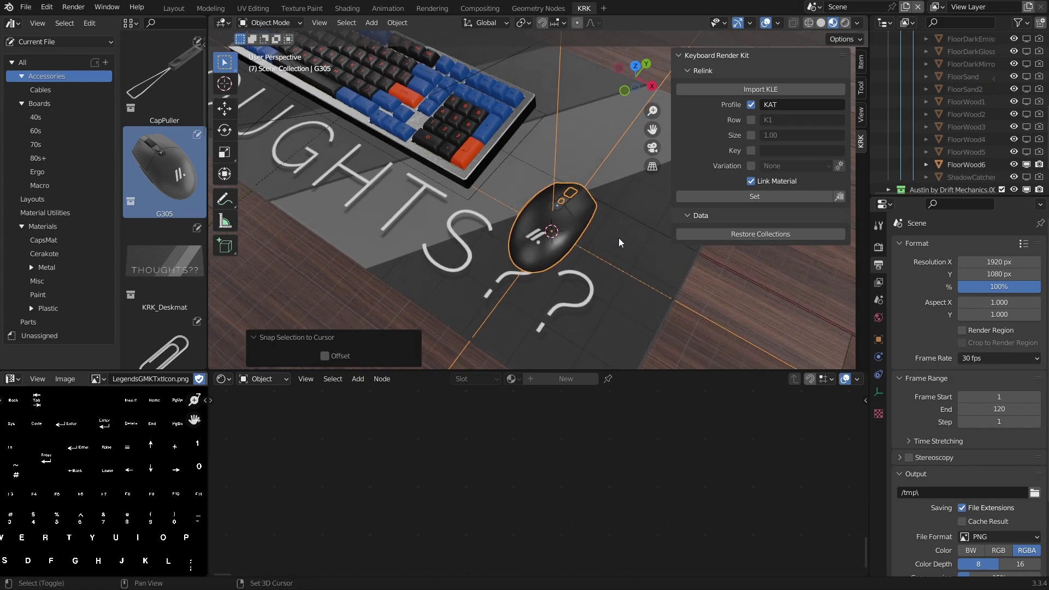
key(r)
key(z)
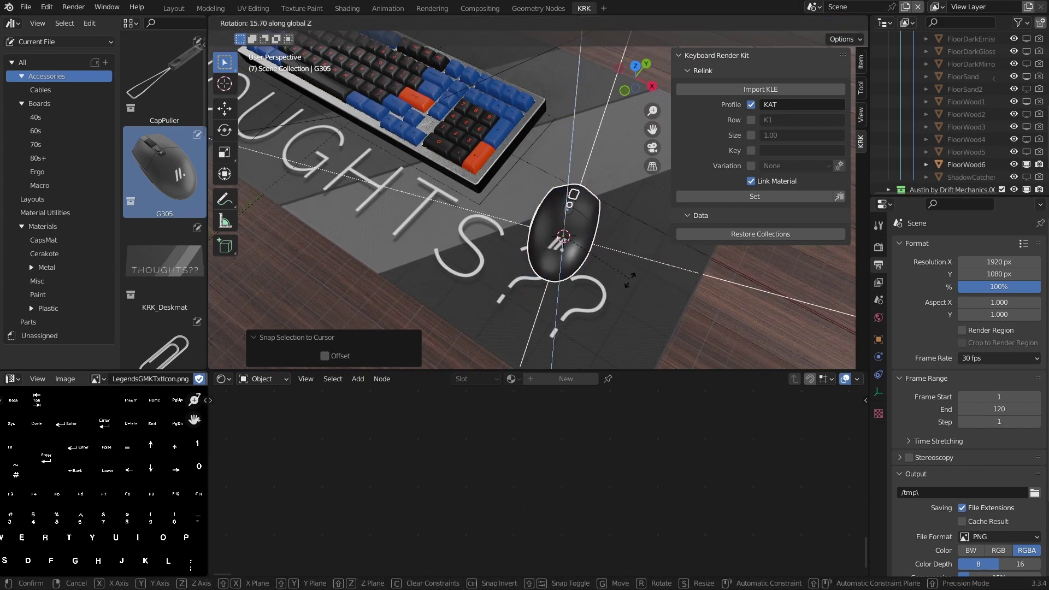
click(628, 282)
- Add the CapPuller asset and snap it to the 3D cursor on the desk mat in front of the keyboard
shift+middle_drag(483, 145, 607, 193)
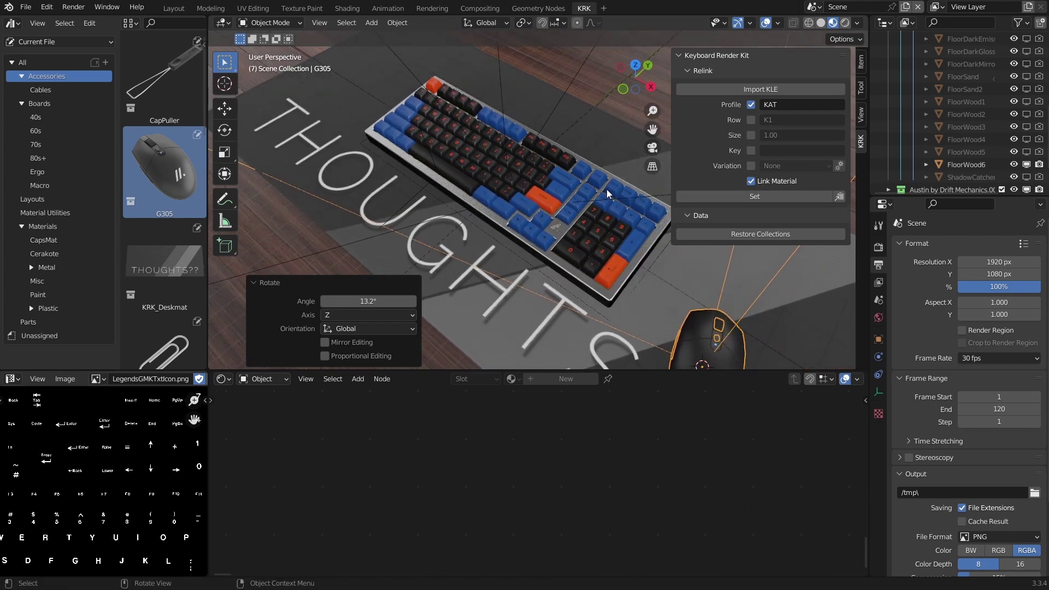
drag(164, 77, 473, 257)
middle_drag(473, 256, 457, 253)
key(shift+s)
click(546, 245)
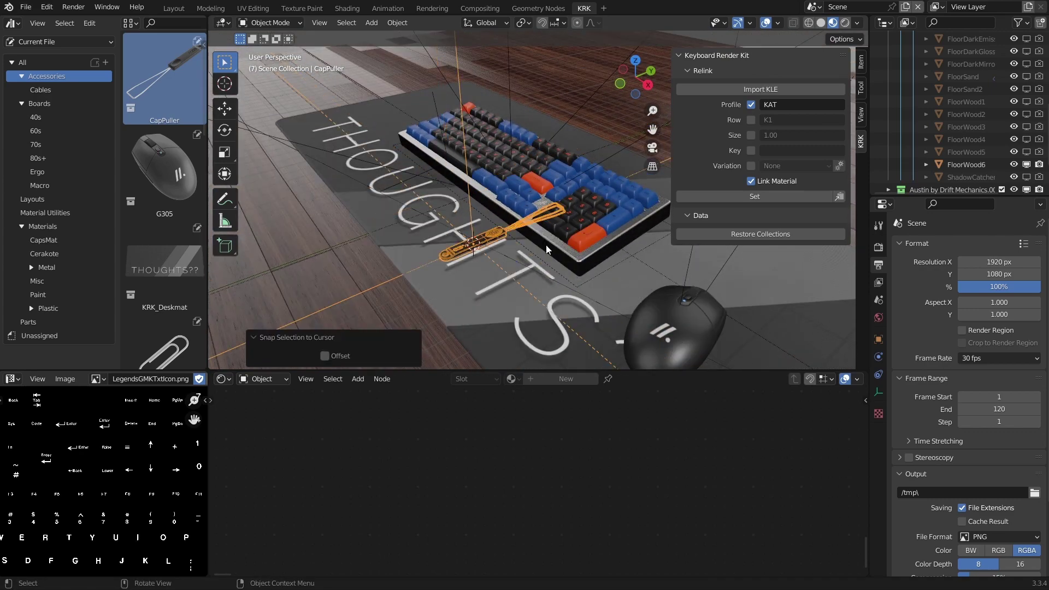
- Rotate the CapPuller about -91.3° around the global Z axis
mouse_move(546, 245)
middle_down()
mouse_move(473, 225)
mouse_move(526, 241)
mouse_move(558, 229)
middle_up()
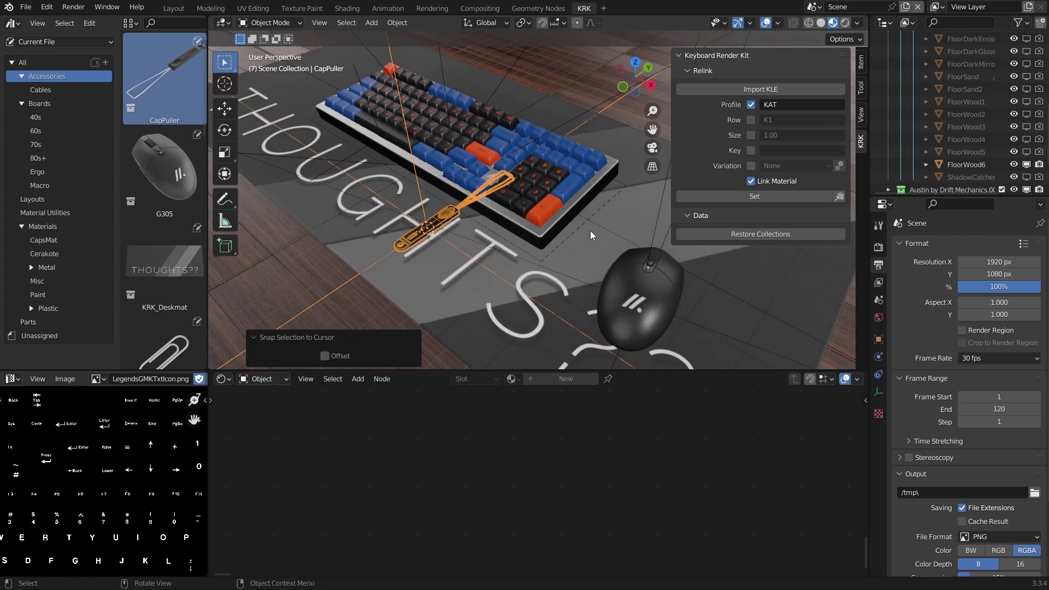
key(r)
key(z)
click(423, 367)
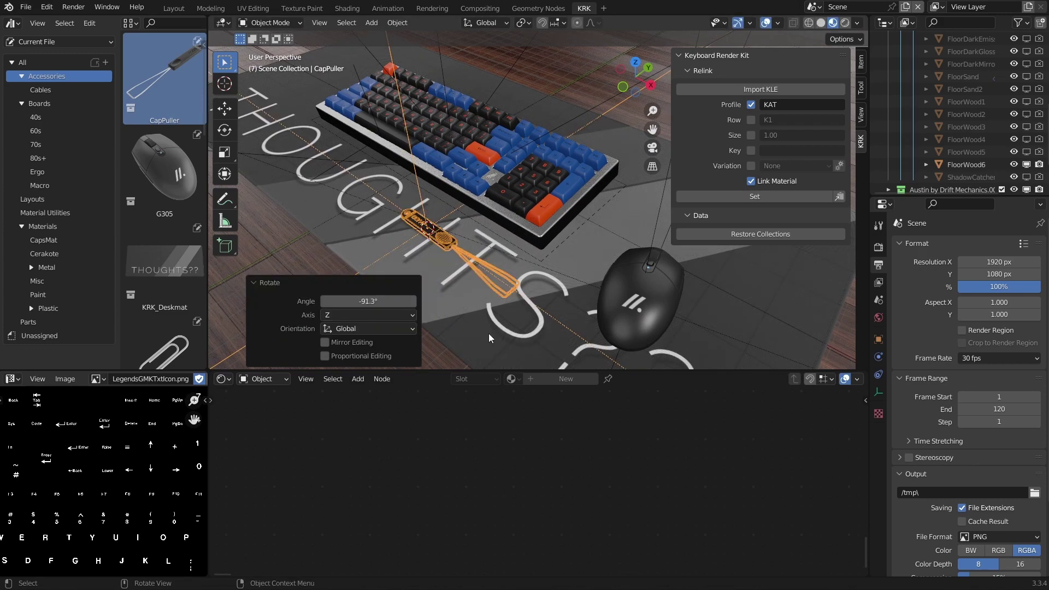
- Add the USBCableStraightCoiled asset, clear its location to the origin, and move it about 246 mm along Y behind the keyboard
shift+middle_drag(573, 219, 538, 241)
scroll(174, 225, down, 10)
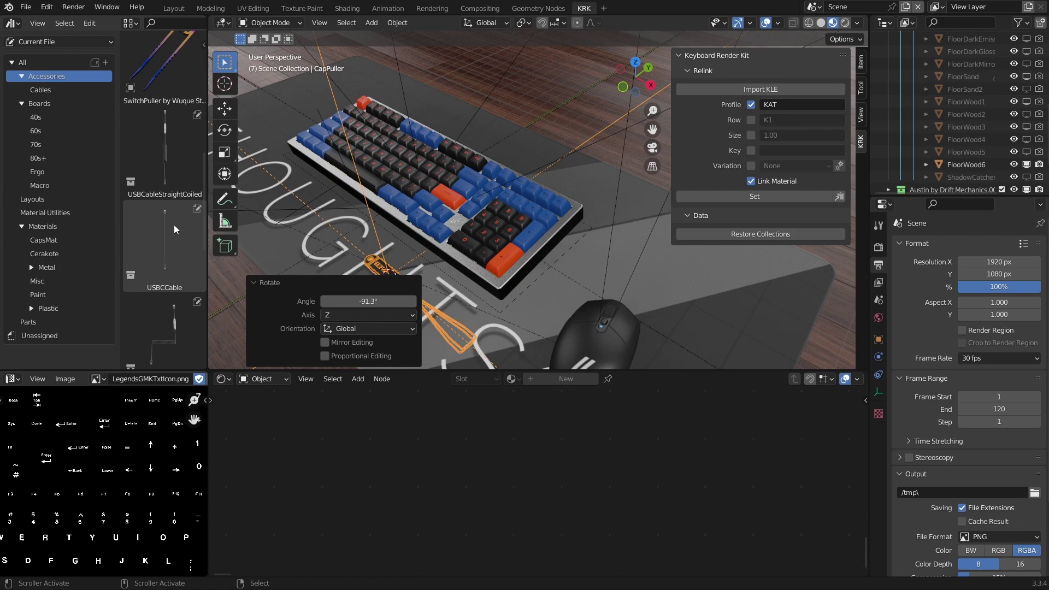
scroll(174, 221, down, 3)
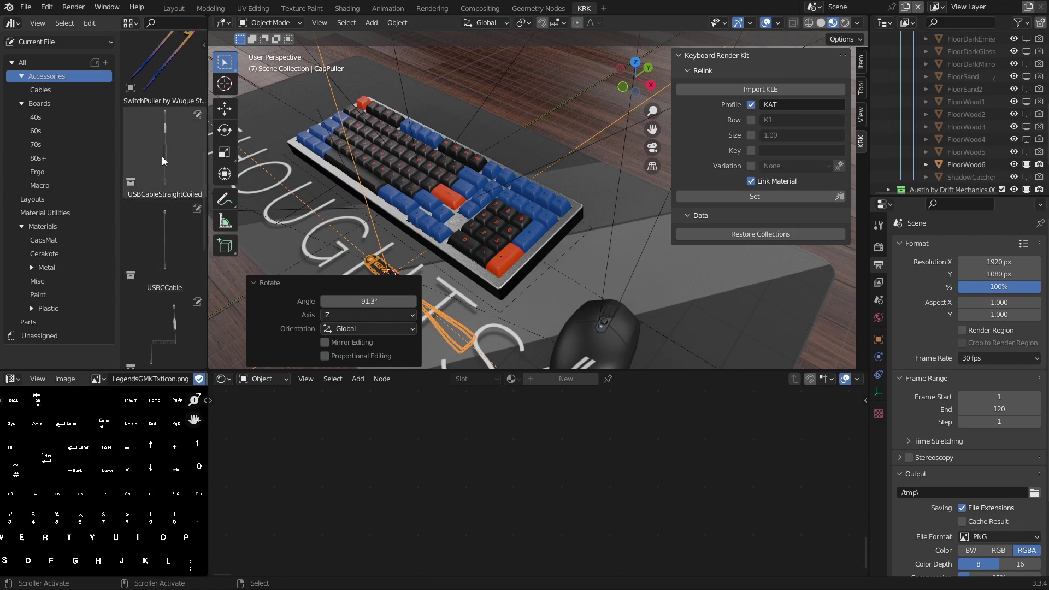
drag(161, 156, 558, 149)
middle_drag(559, 150, 454, 203)
key(alt+g)
key(g)
key(y)
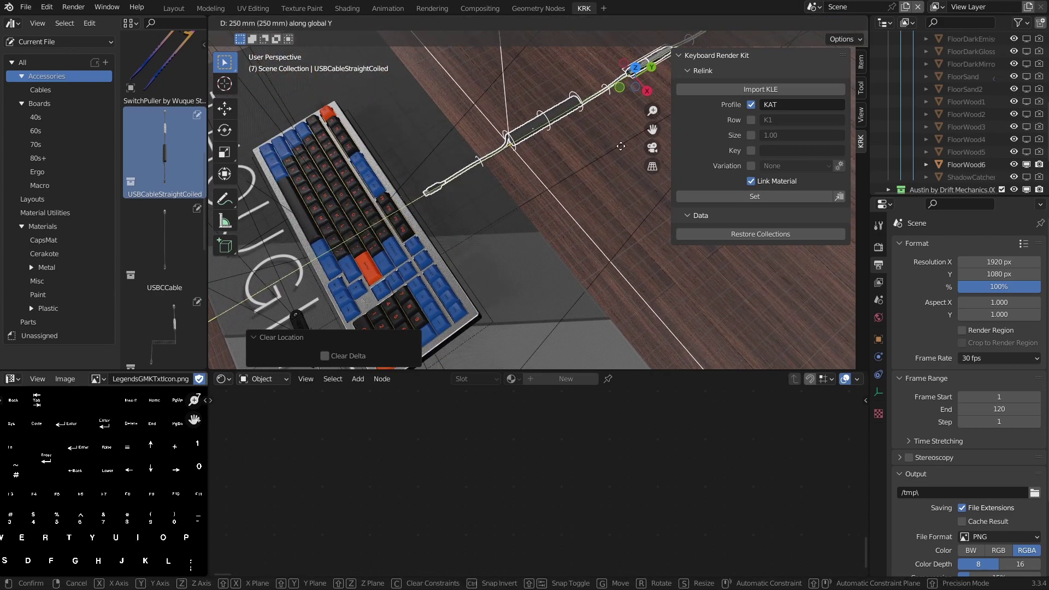
click(617, 148)
- Move the coiled USB cable back along Y so its plug sits close to the port on the keyboard's rear
middle_drag(617, 149, 446, 252)
scroll(516, 143, up, 6)
key(g)
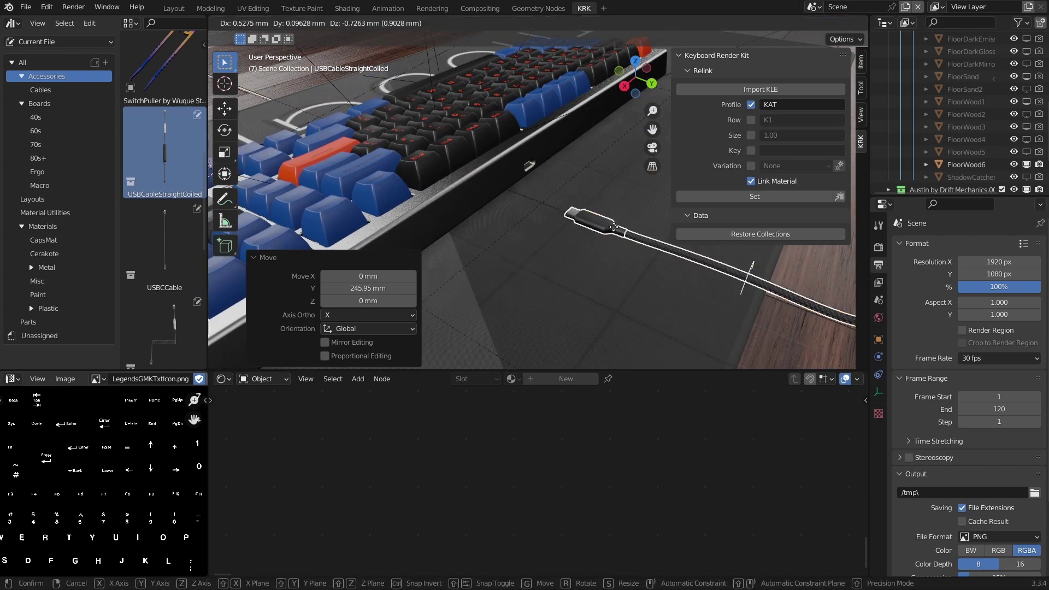
key(y)
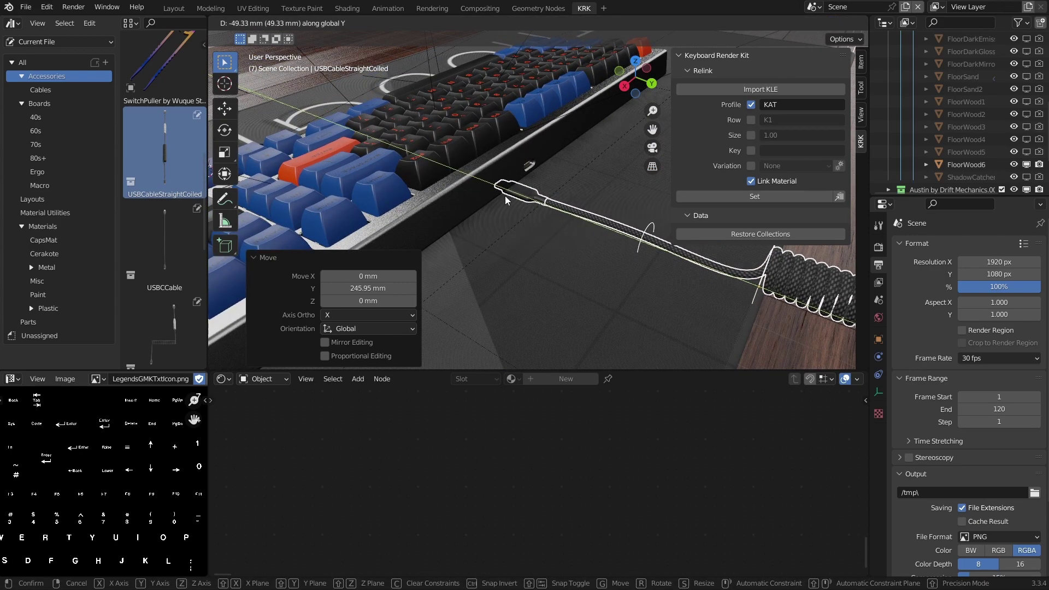
click(506, 198)
middle_drag(622, 202, 730, 253)
key(g)
key(y)
click(638, 209)
- Restore the cable's collection instance and move its USB-C head about 4.4 mm in Y and 19.5 mm in Z to the keyboard's port
click(749, 236)
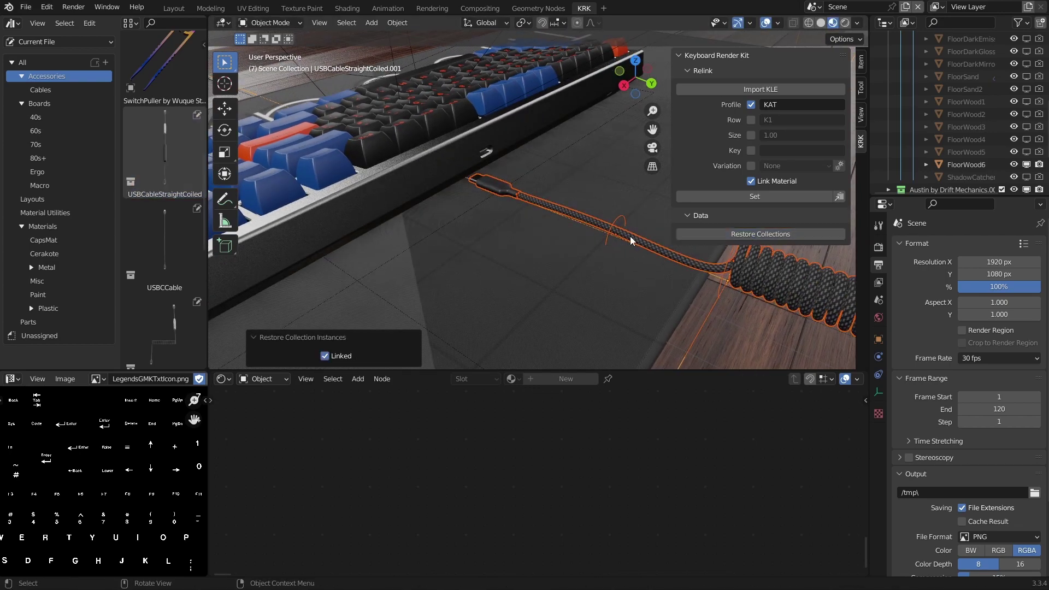
click(509, 185)
scroll(507, 182, up, 1)
key(g)
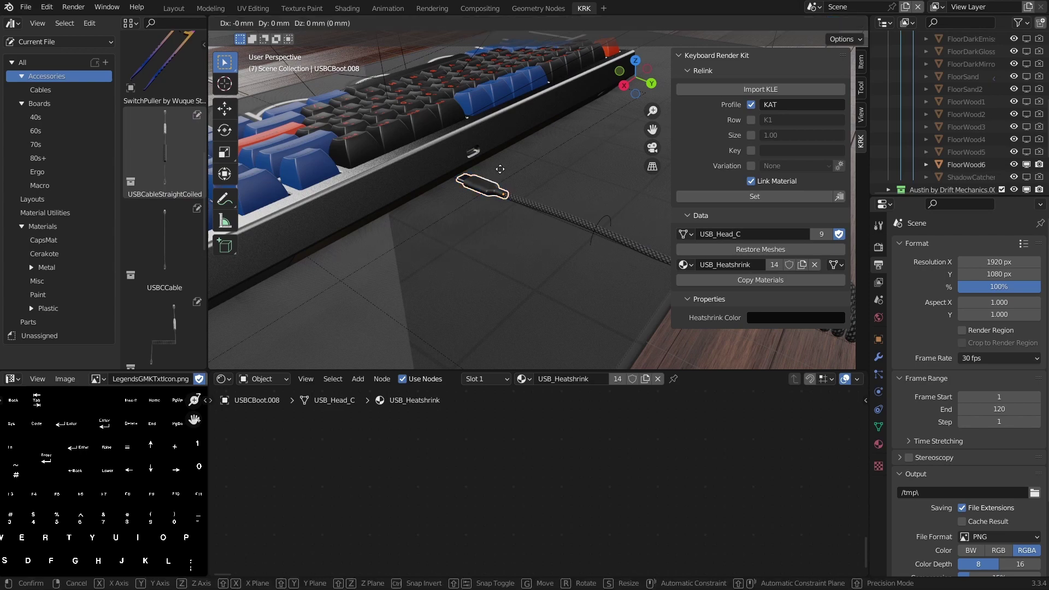
key(shift+x)
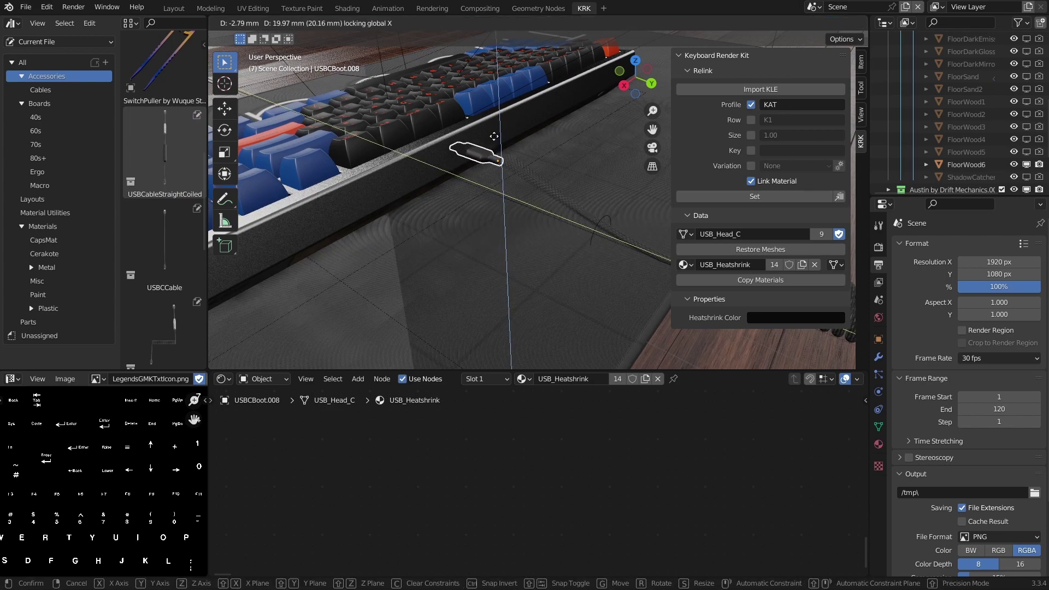
click(503, 143)
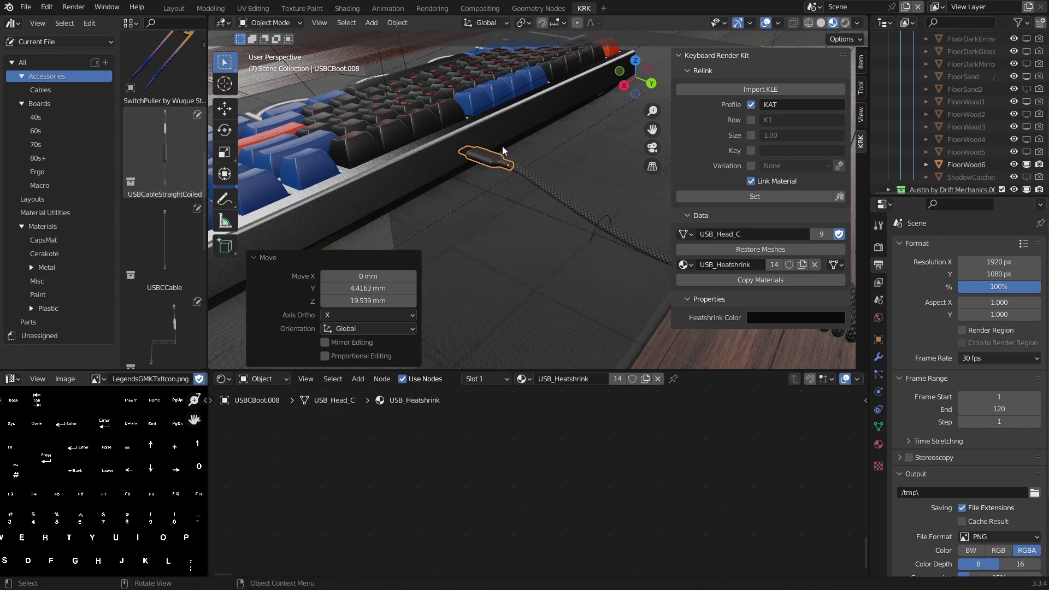
- Set the Cycles render device to GPU Compute
middle_drag(505, 146, 554, 150)
click(552, 121)
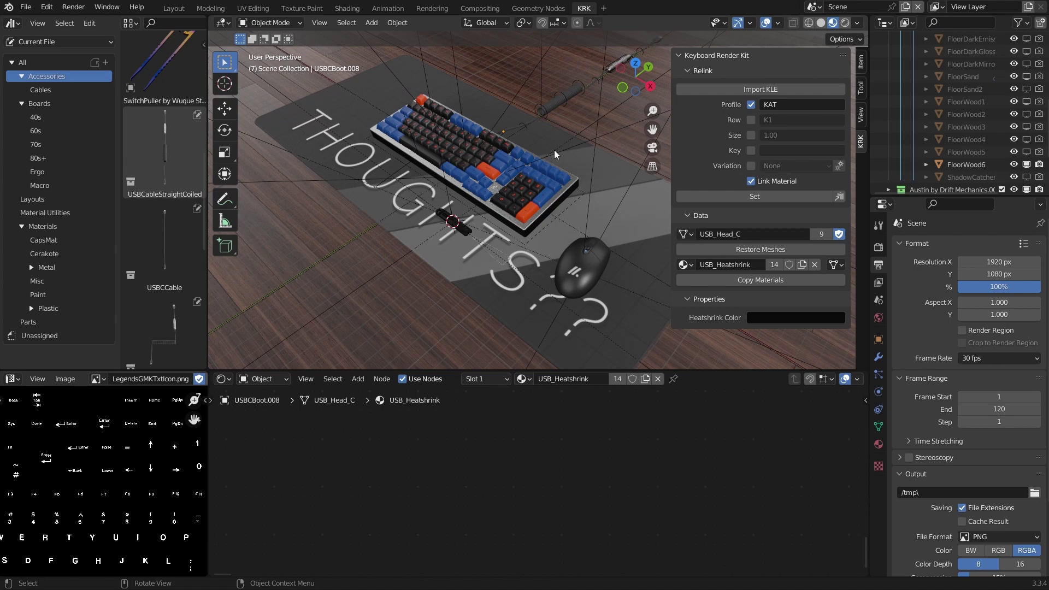
middle_drag(528, 197, 541, 186)
click(878, 247)
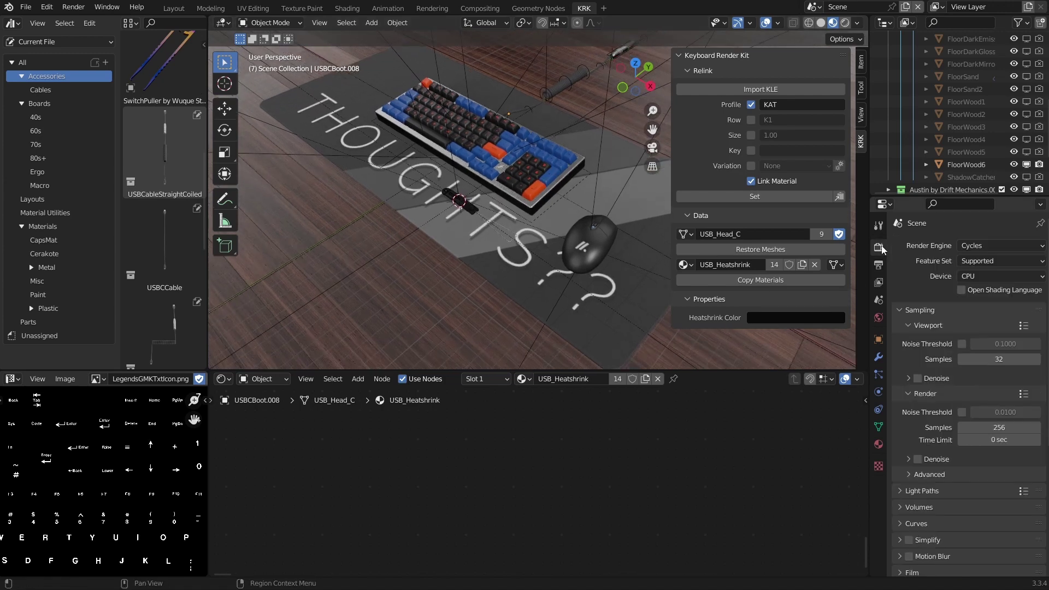
click(979, 276)
click(972, 303)
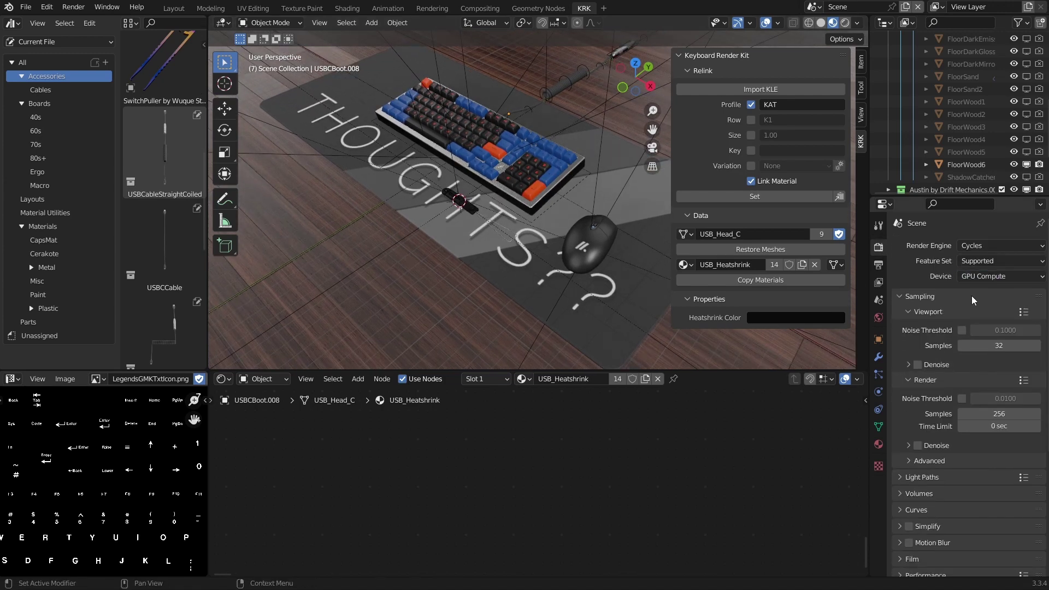
middle_drag(541, 180, 567, 192)
scroll(567, 182, up, 2)
scroll(582, 182, up, 2)
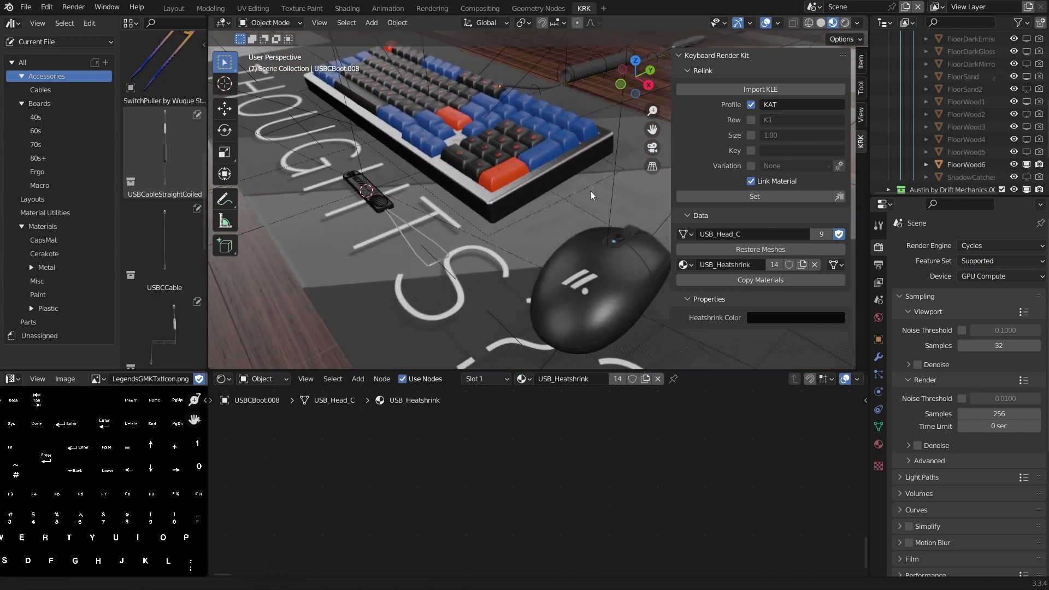
- Enable the Tent2 light collection for both the viewport and renders
scroll(994, 142, up, 8)
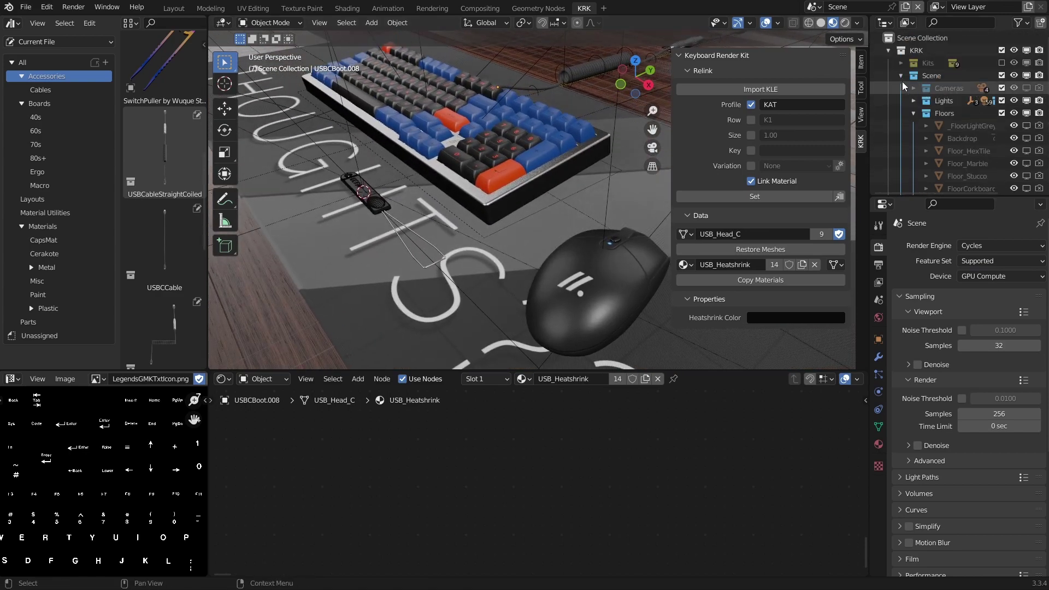
click(901, 76)
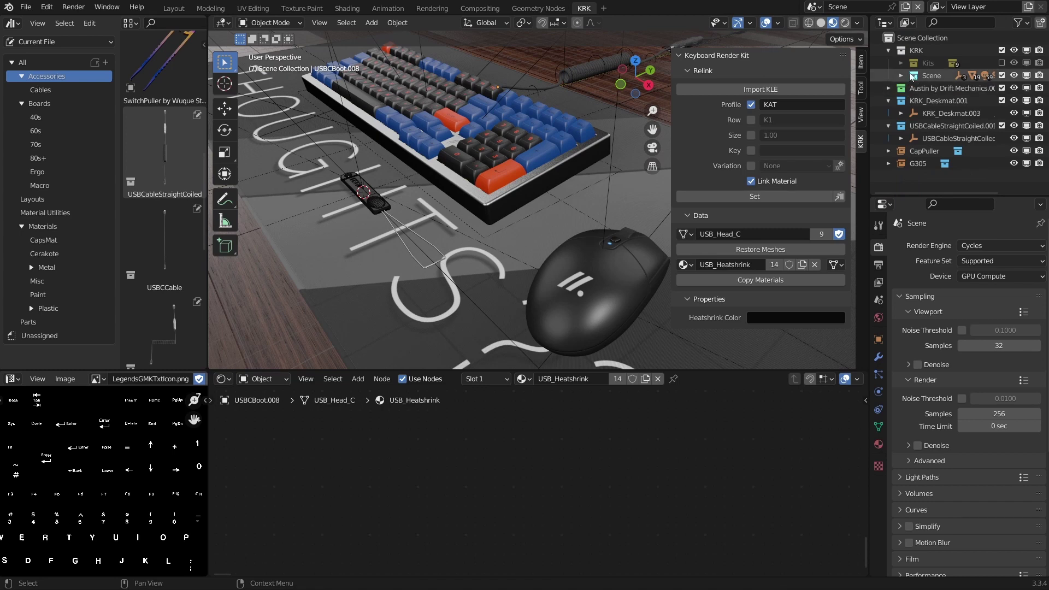
click(901, 76)
click(913, 113)
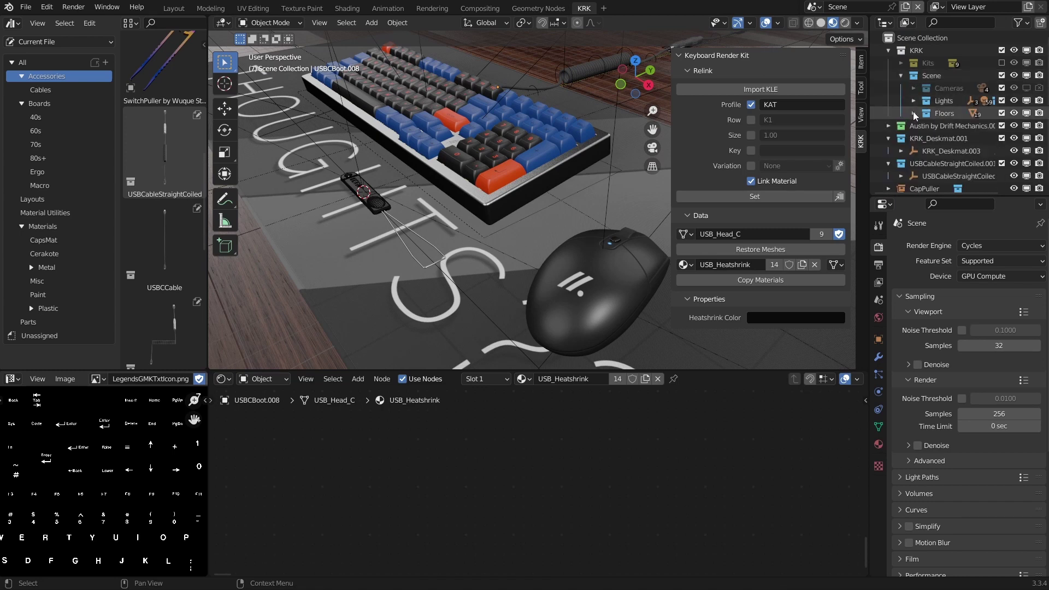
click(914, 101)
scroll(947, 110, down, 5)
scroll(948, 110, down, 1)
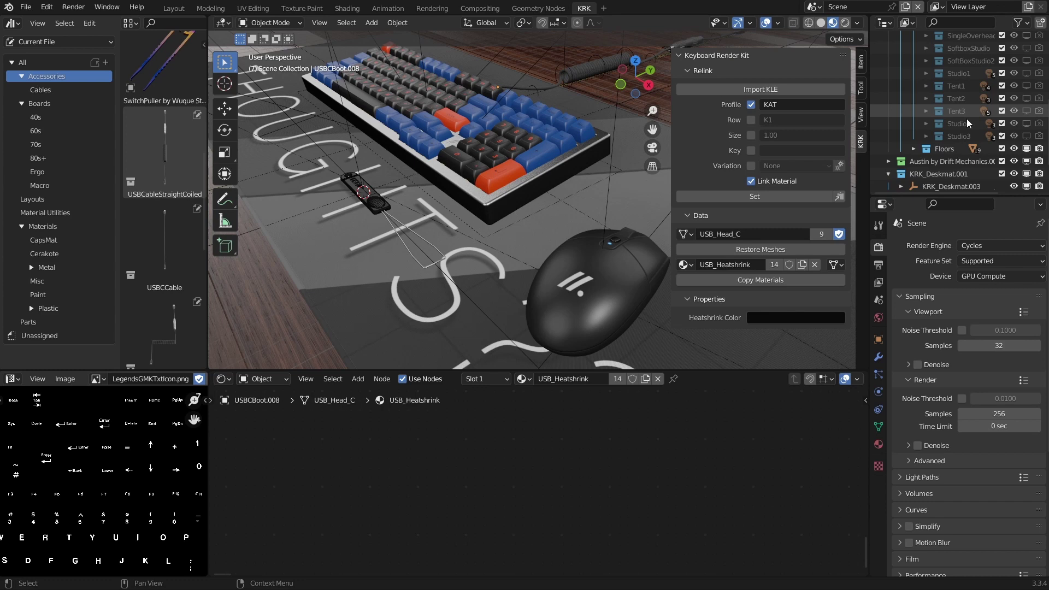
click(1039, 99)
click(1027, 99)
- Disable the KitLightingHigh light collection in the viewport and in renders
scroll(969, 102, up, 6)
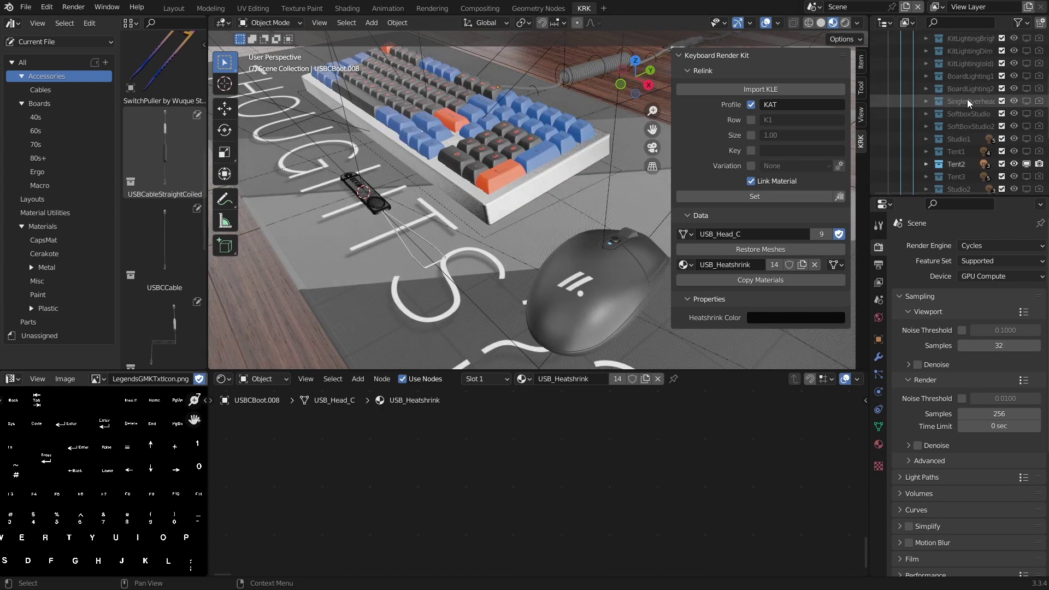
click(1027, 92)
click(1040, 93)
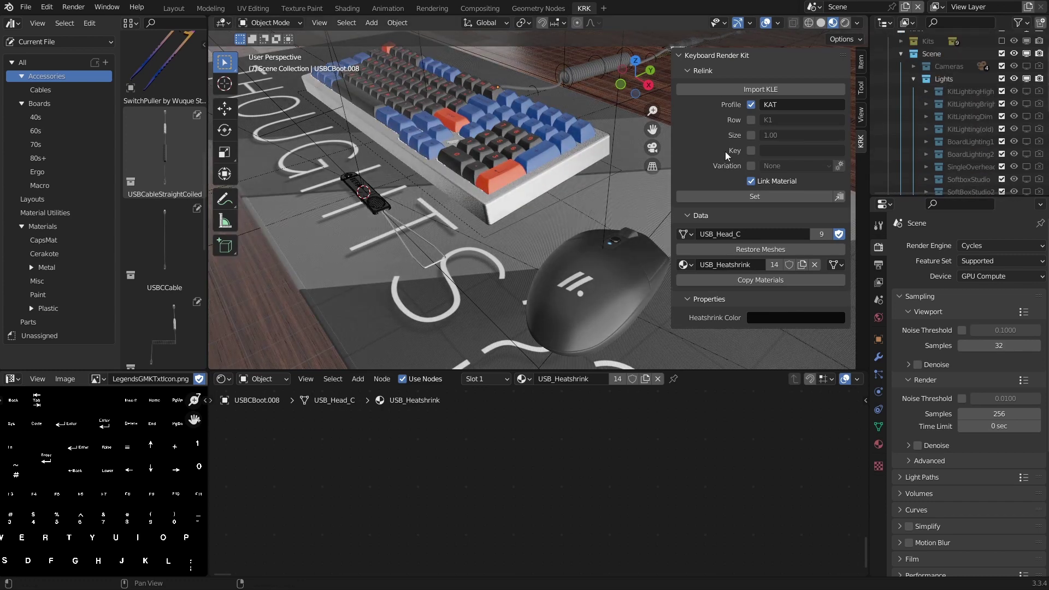
click(915, 80)
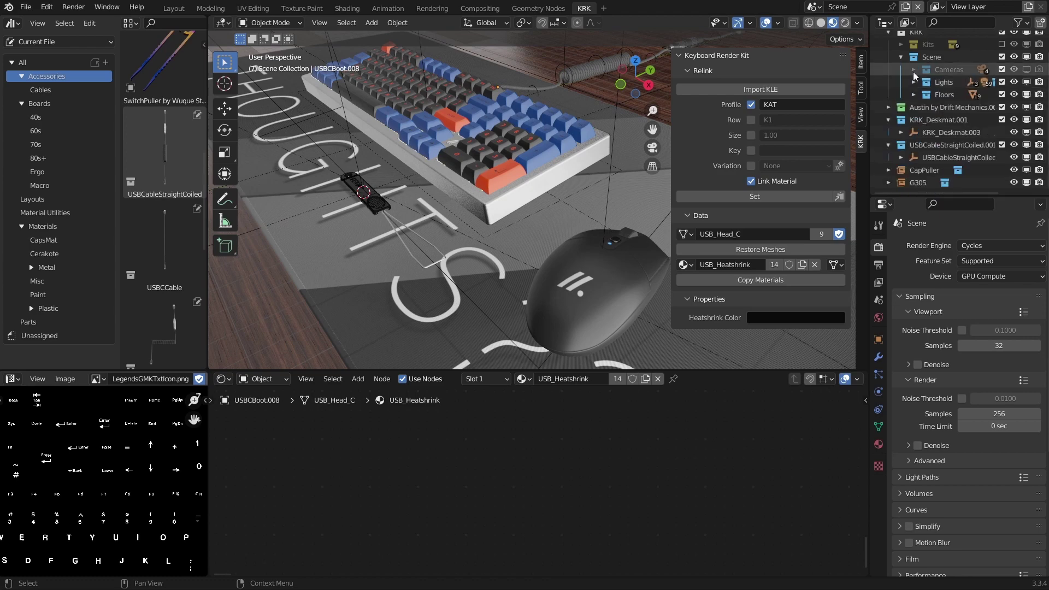
- Enable the Cameras collection, select Camera_Board2 and look through it
click(913, 70)
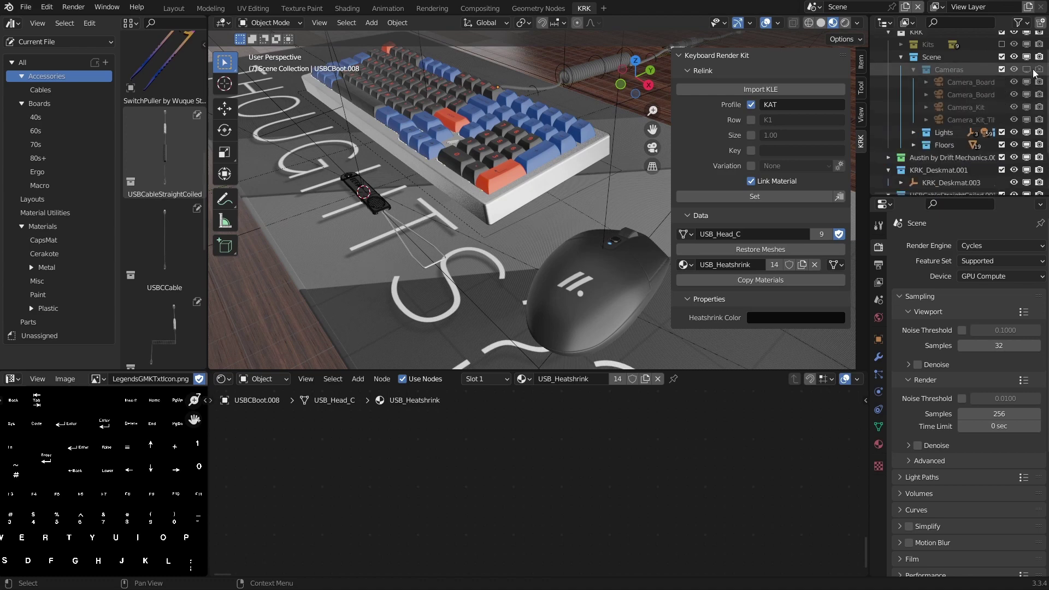
middle_drag(990, 101, 933, 96)
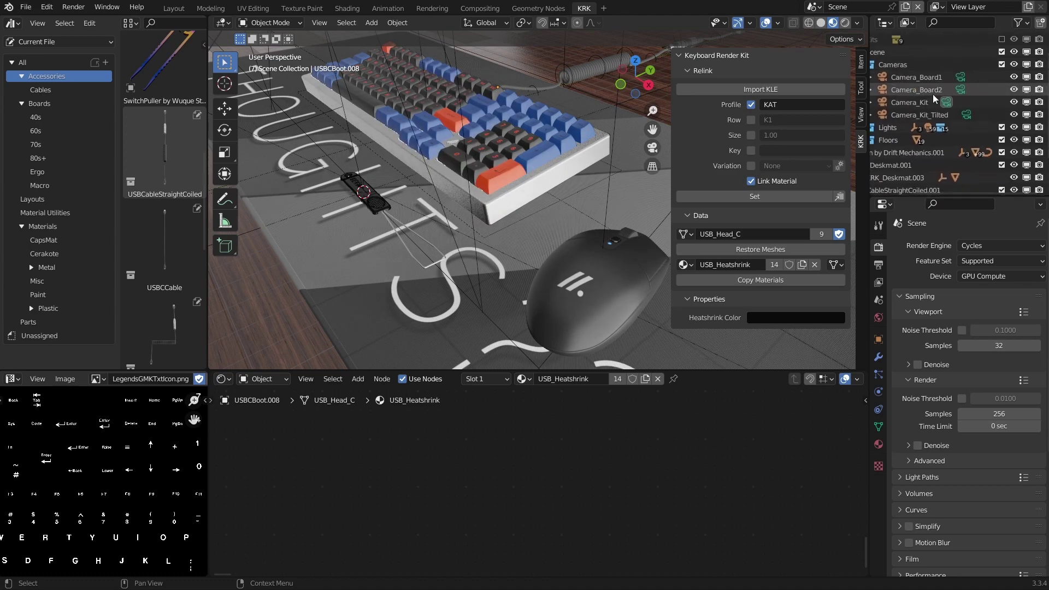
click(961, 90)
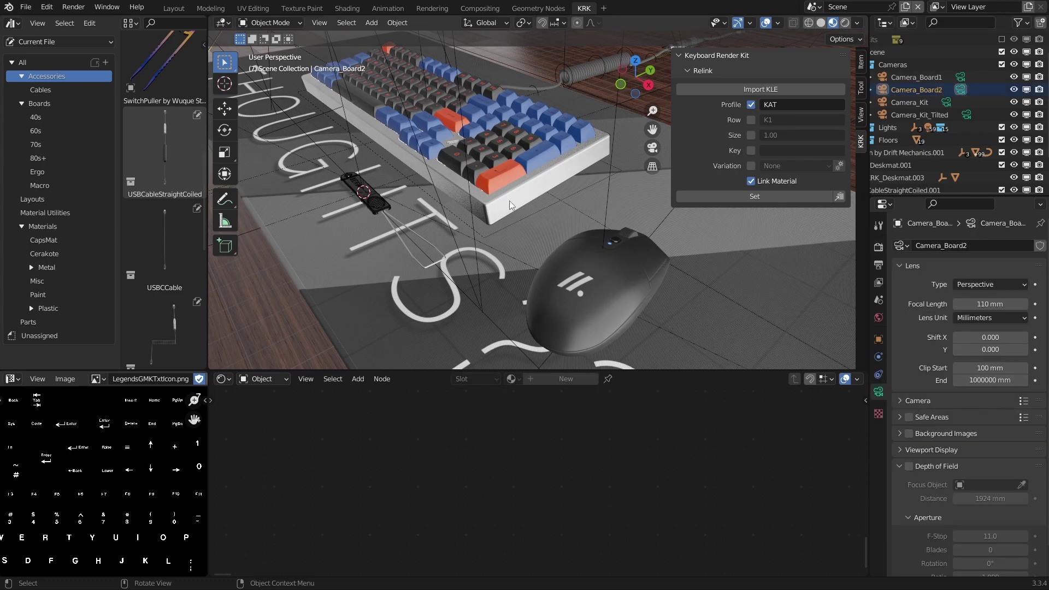
middle_drag(509, 201, 596, 181)
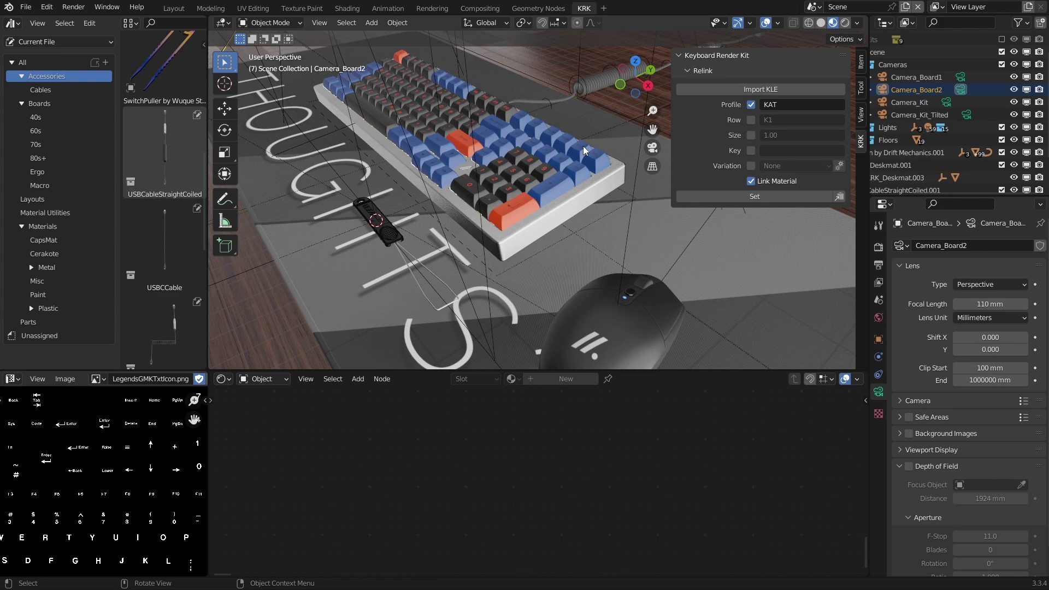
key(grave)
click(537, 205)
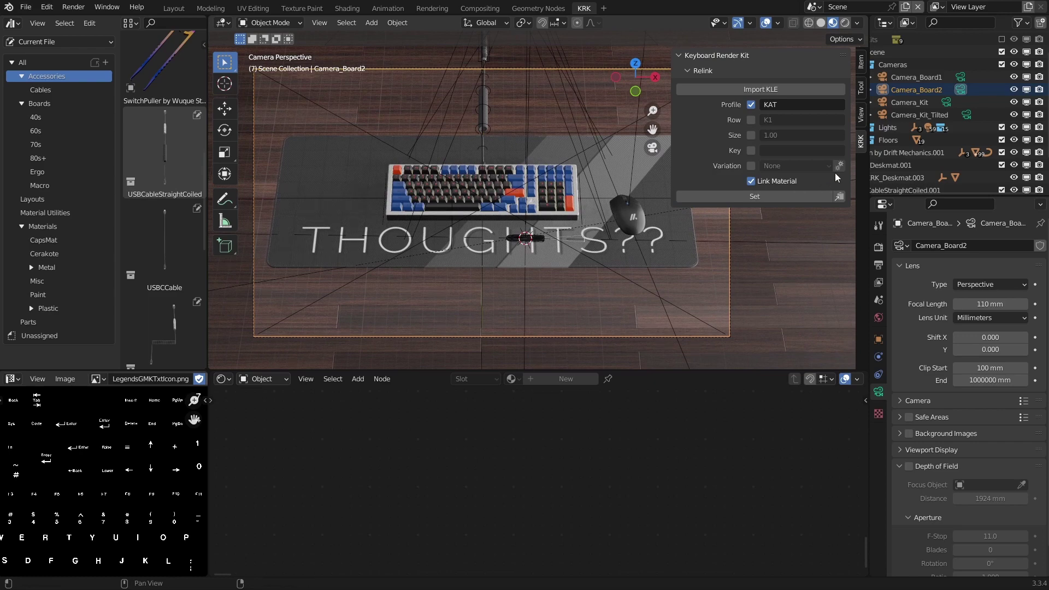
- Lock the camera to the view and frame an angled close-up of the keyboard's numpad corner, cap puller and mouse
click(861, 115)
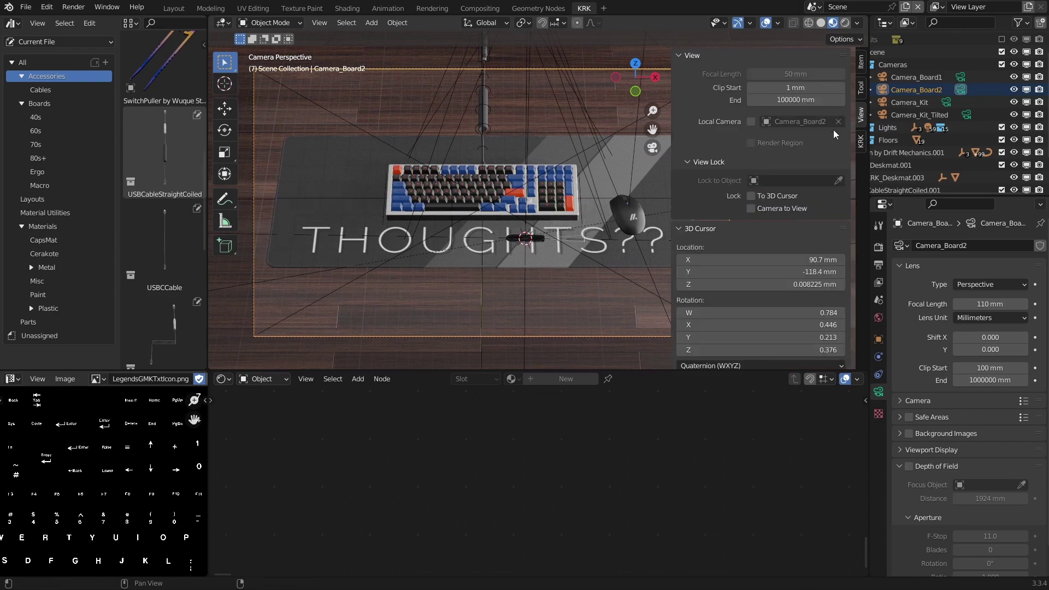
click(771, 208)
mouse_move(548, 229)
middle_down()
mouse_move(517, 224)
mouse_move(538, 223)
mouse_move(500, 204)
mouse_move(513, 171)
mouse_move(542, 188)
mouse_move(558, 223)
middle_up()
scroll(506, 202, up, 3)
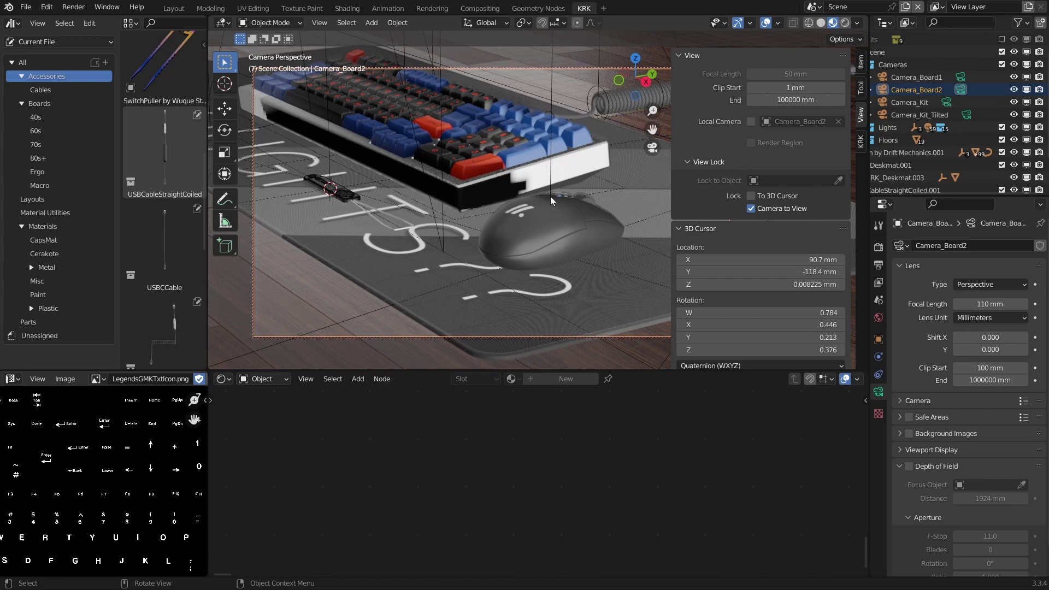
scroll(550, 197, up, 5)
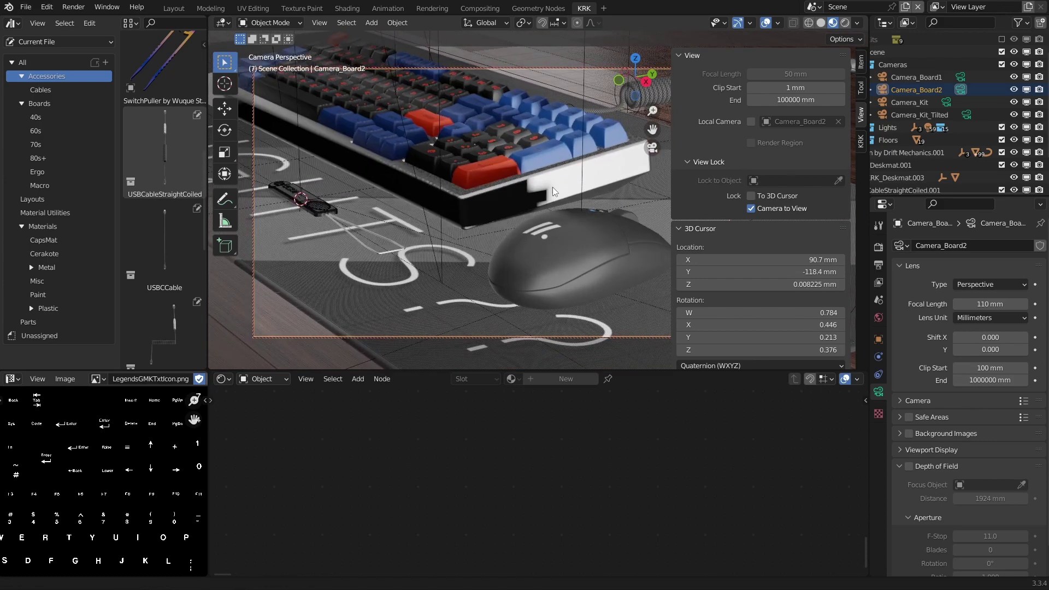
middle_drag(553, 187, 579, 135)
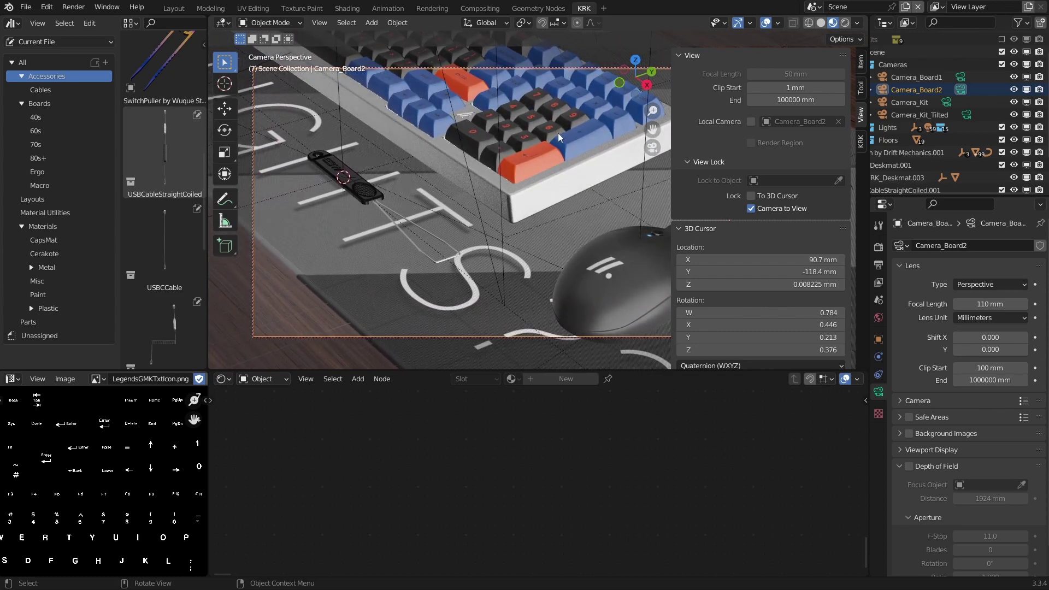
middle_drag(584, 163, 612, 165)
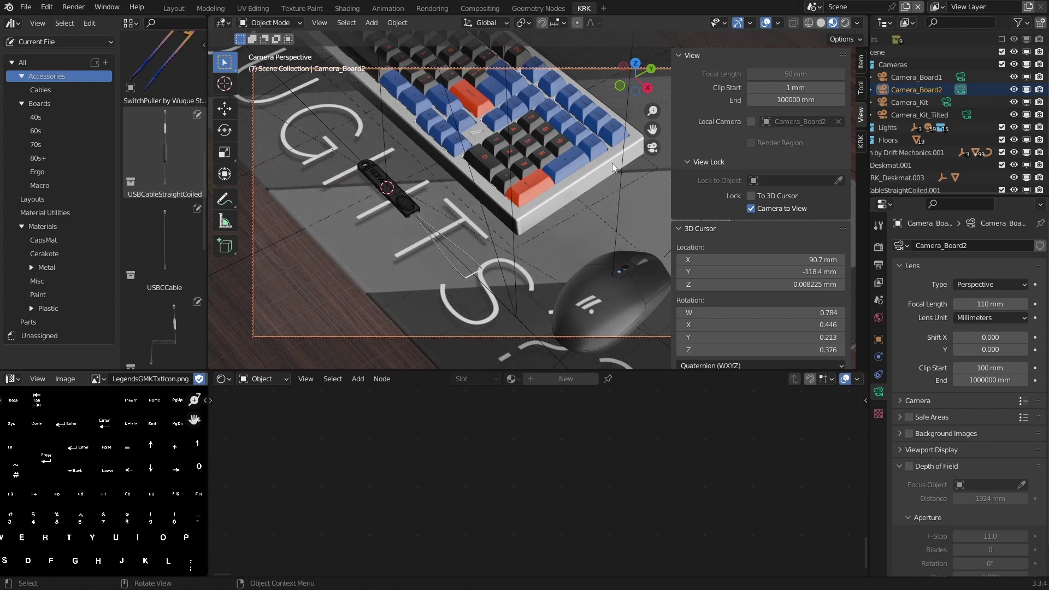
- Enable depth of field on Camera_Board2 and pick a numpad keycap as the focus object
click(909, 467)
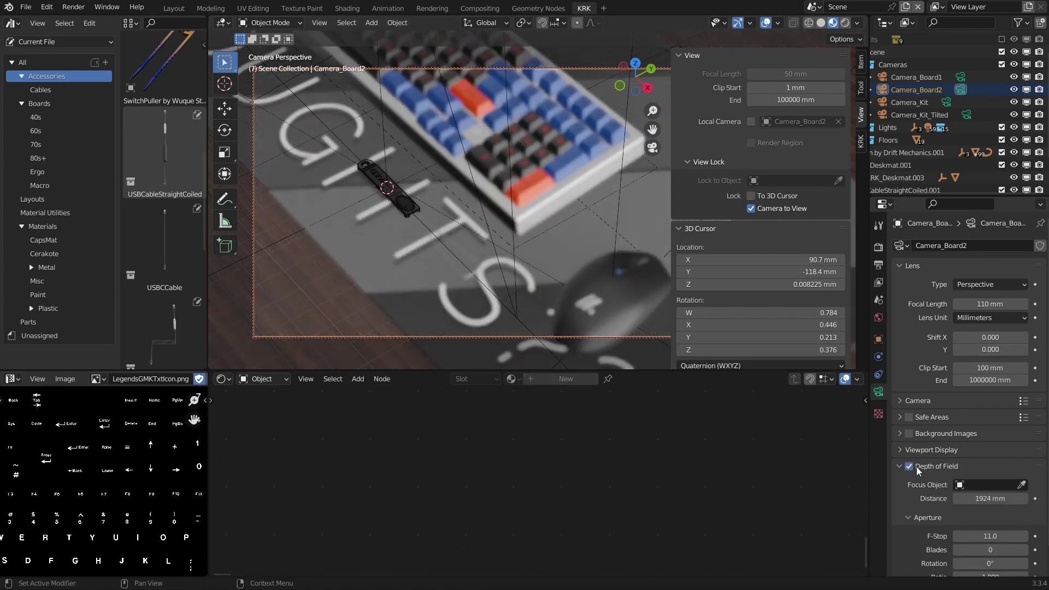
scroll(916, 466, down, 1)
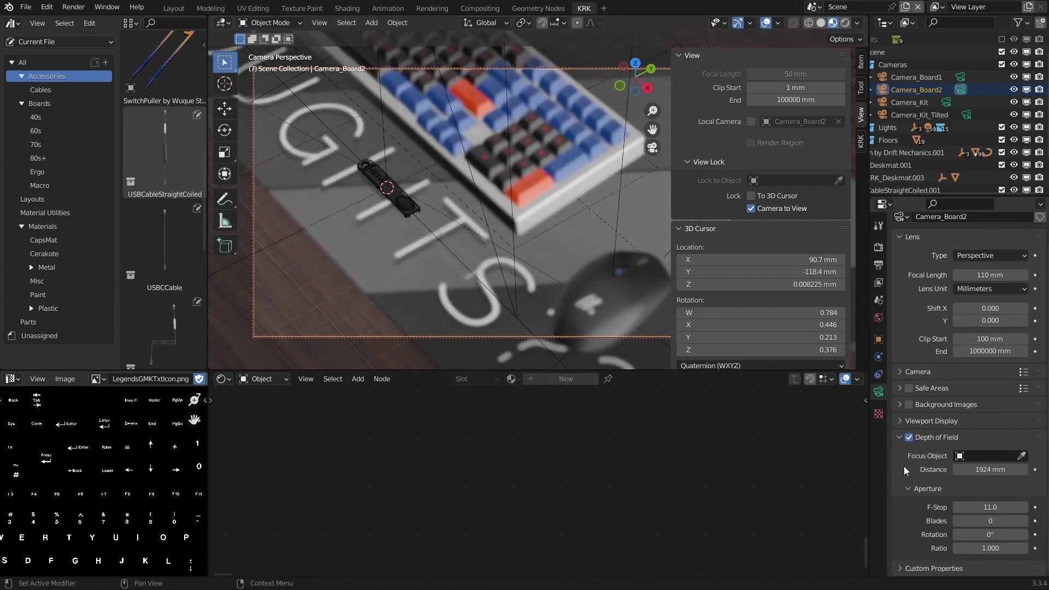
click(1021, 456)
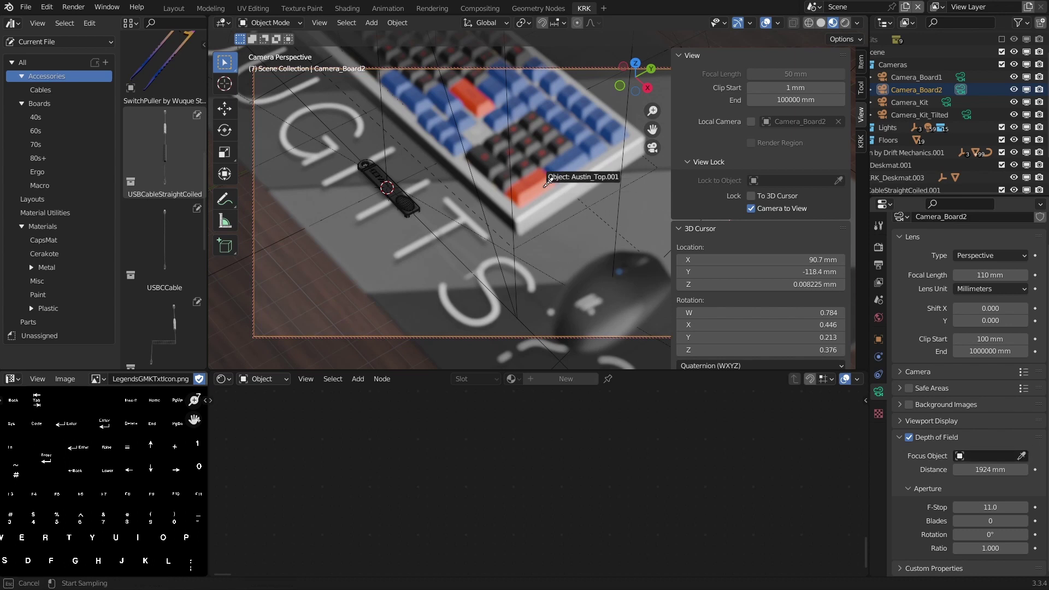
click(537, 136)
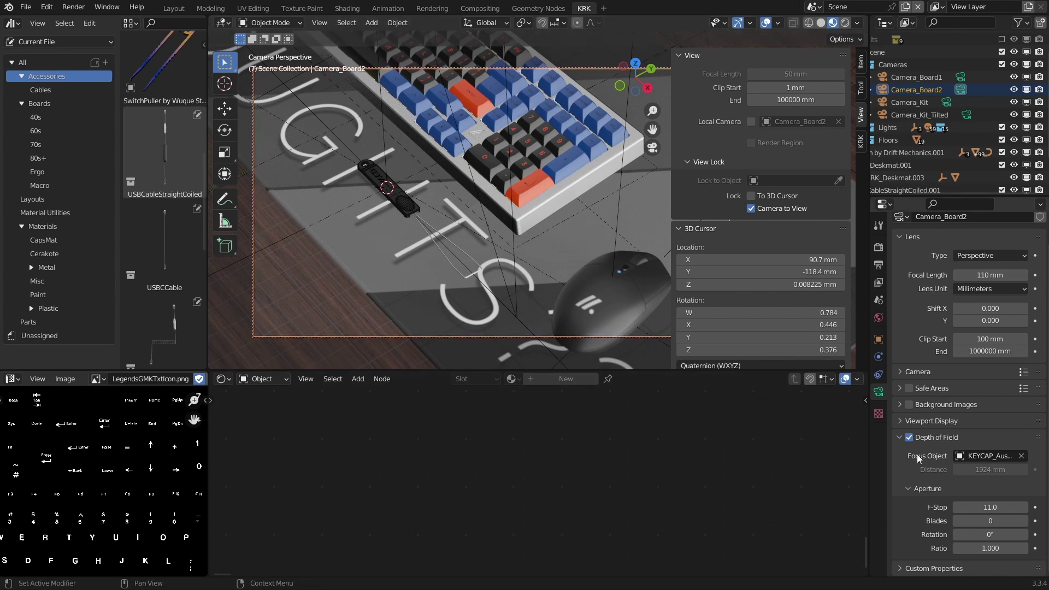
- Set the camera's depth of field F-Stop to 4.0
click(991, 507)
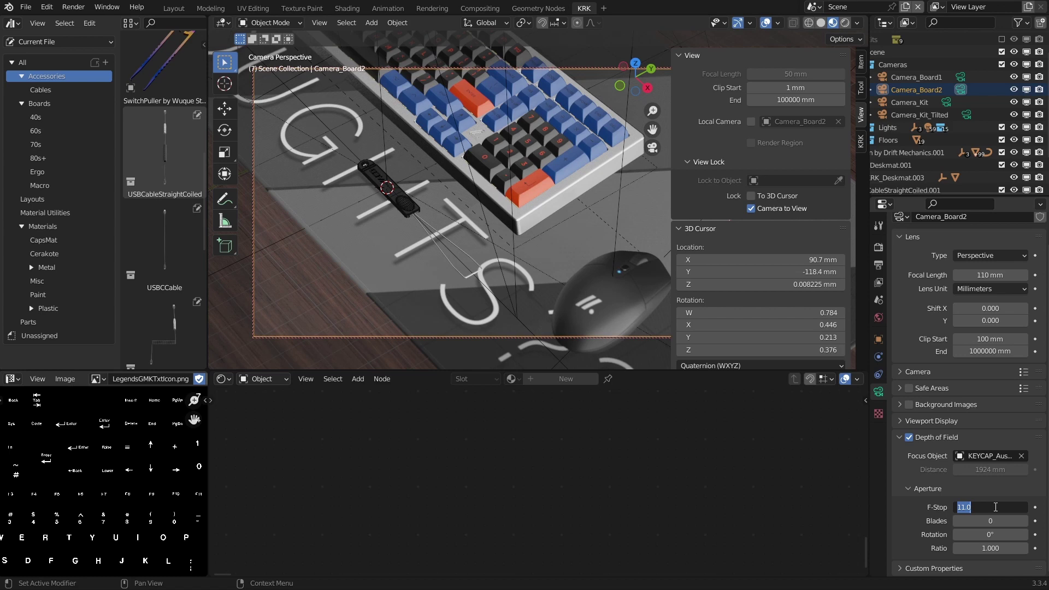
text(4)
key(Return)
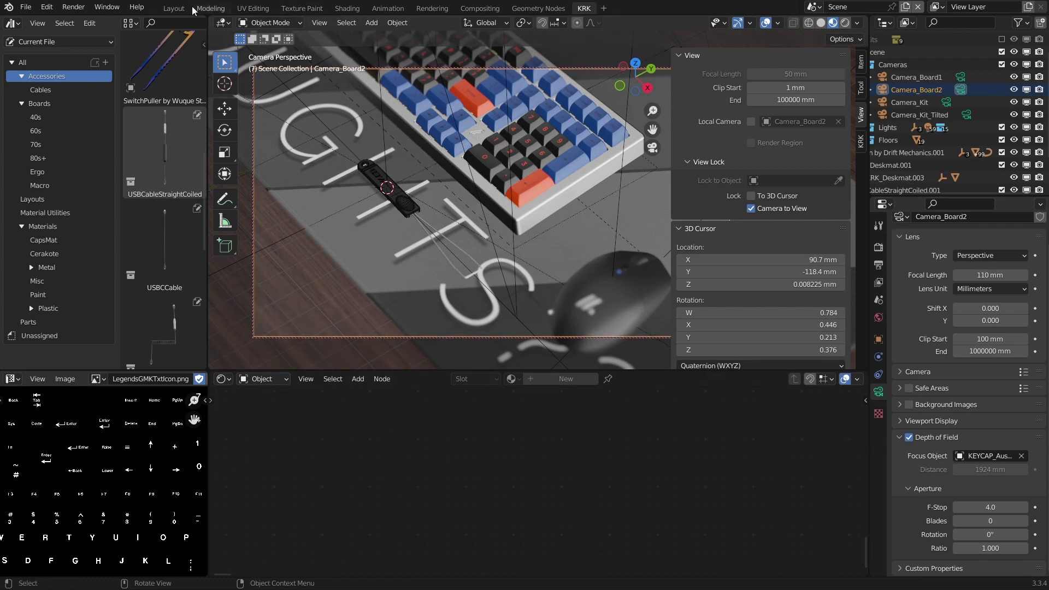
- Render the image from Camera_Board2 and fit the whole result in the view
click(71, 6)
click(99, 23)
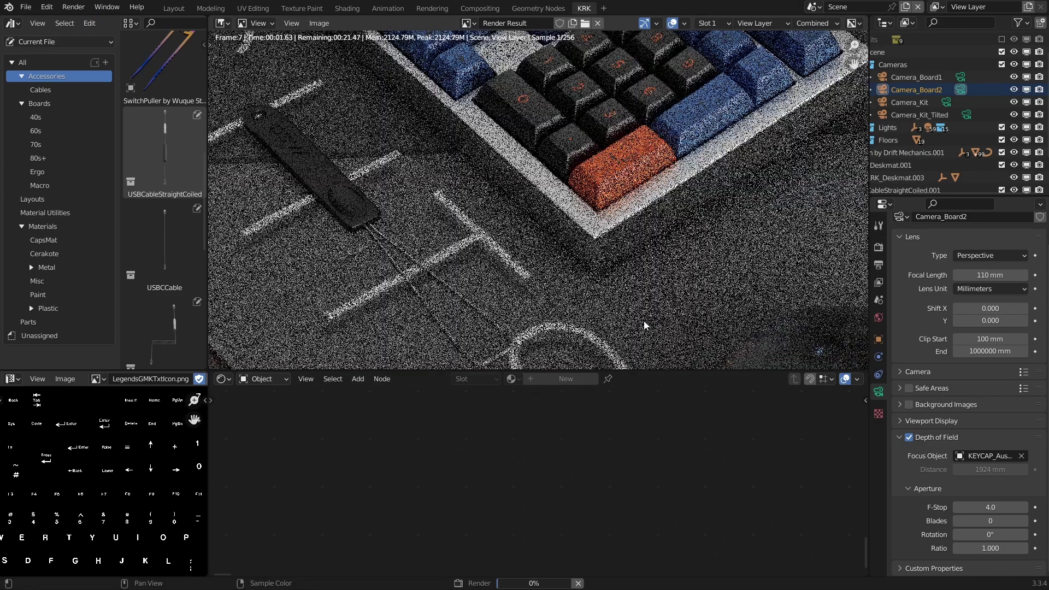
scroll(647, 307, up, 3)
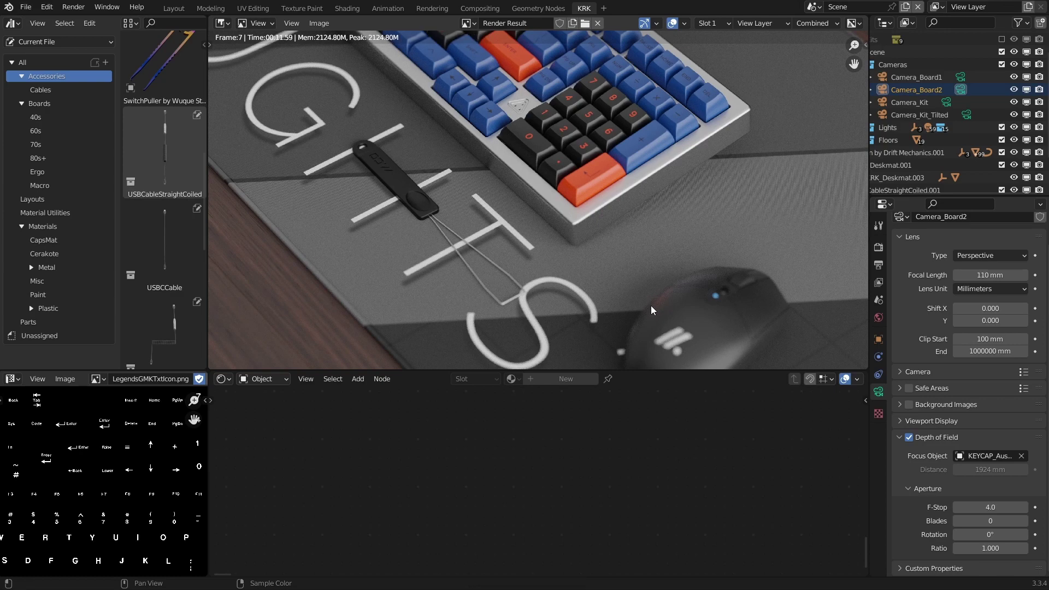
key(Home)
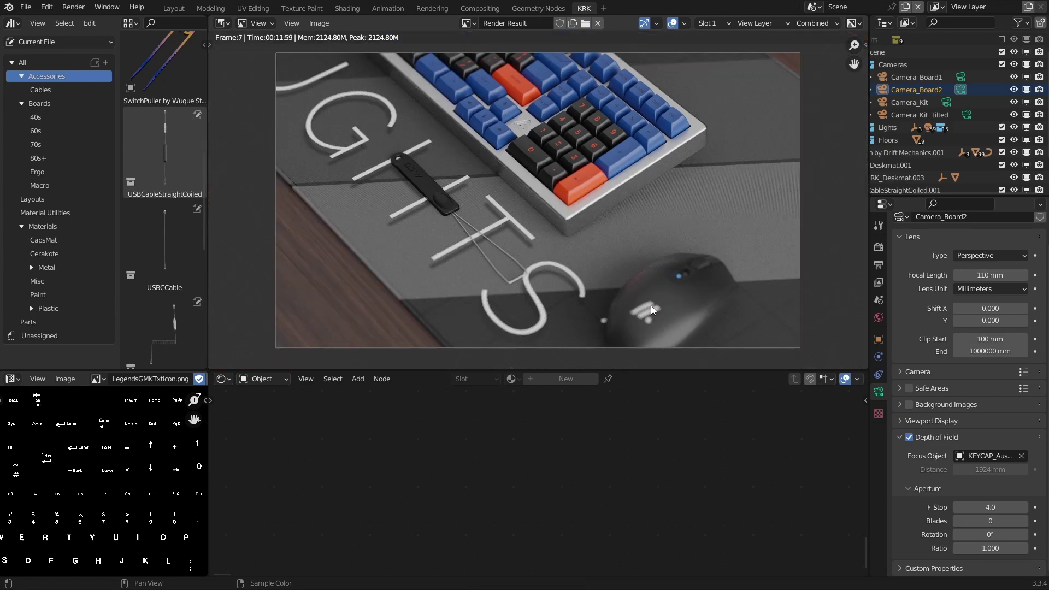